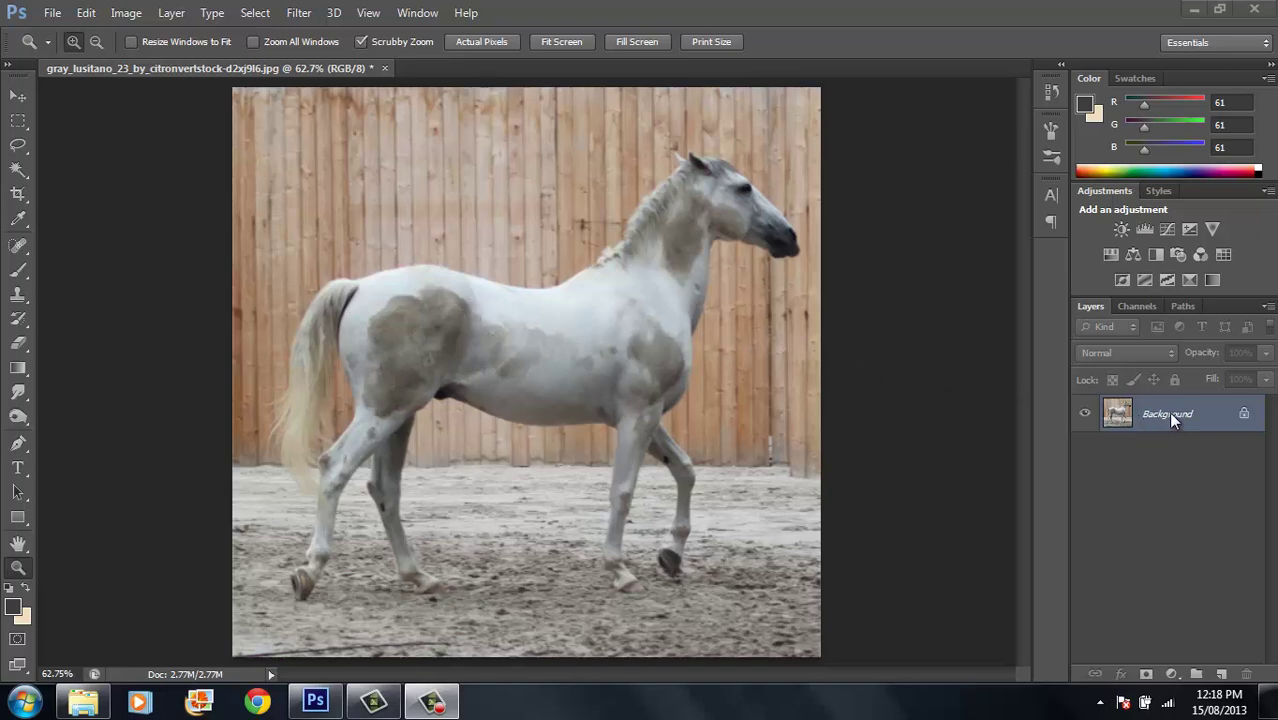
# Duplicate the Background layer and fill the original with the dark grey foreground colour.
pyautogui.moveTo(1195, 430); pyautogui.dragTo(1221, 674)
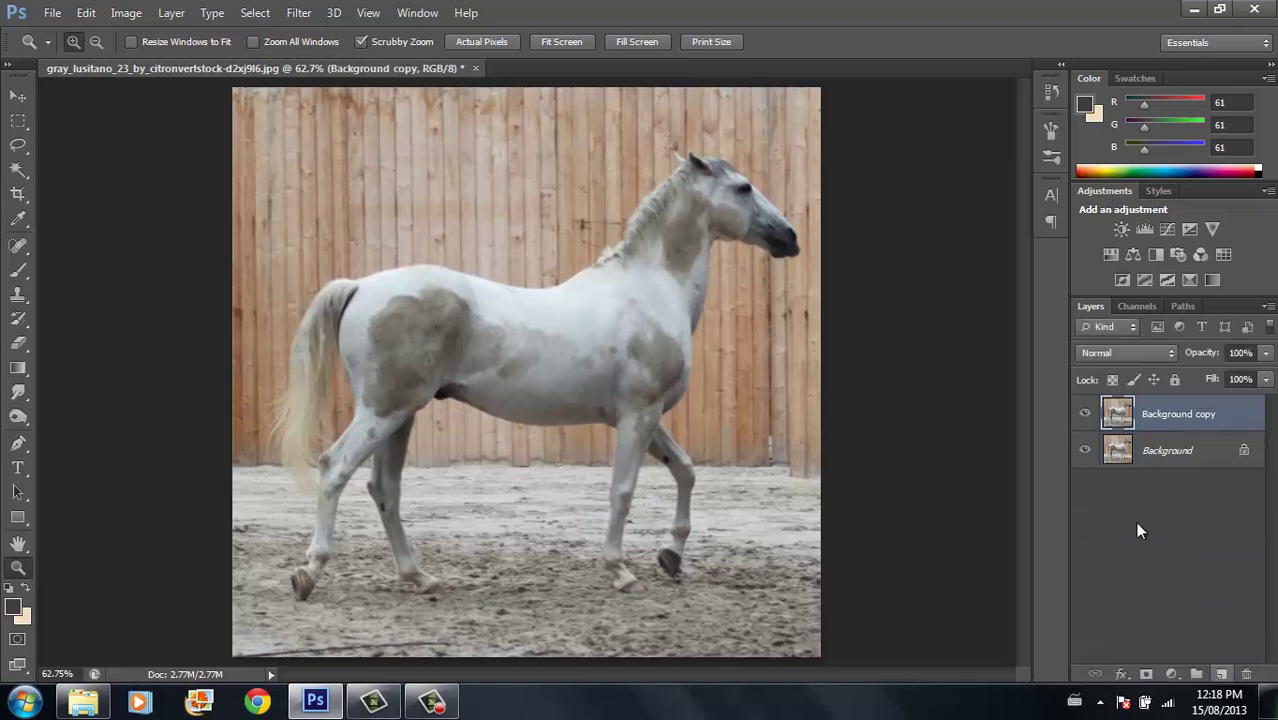
pyautogui.click(1164, 458)
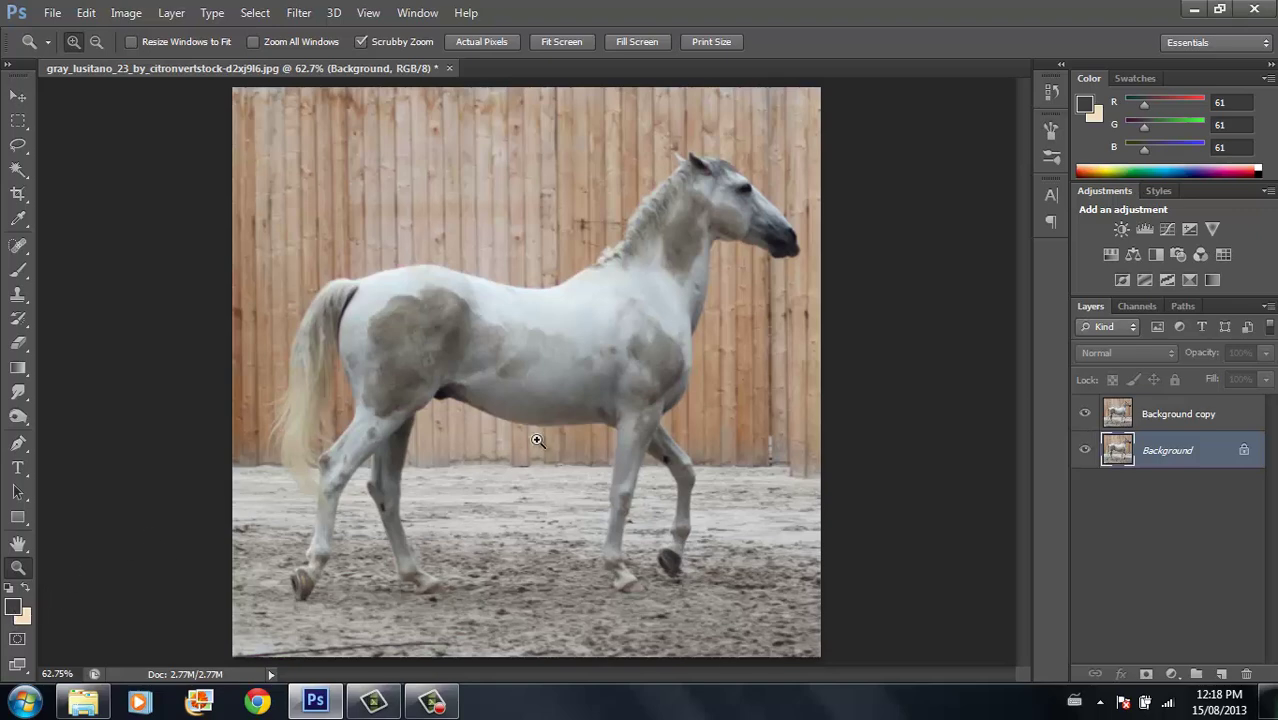
pyautogui.hotkey('shift', 'BackSpace')
pyautogui.press('Return')
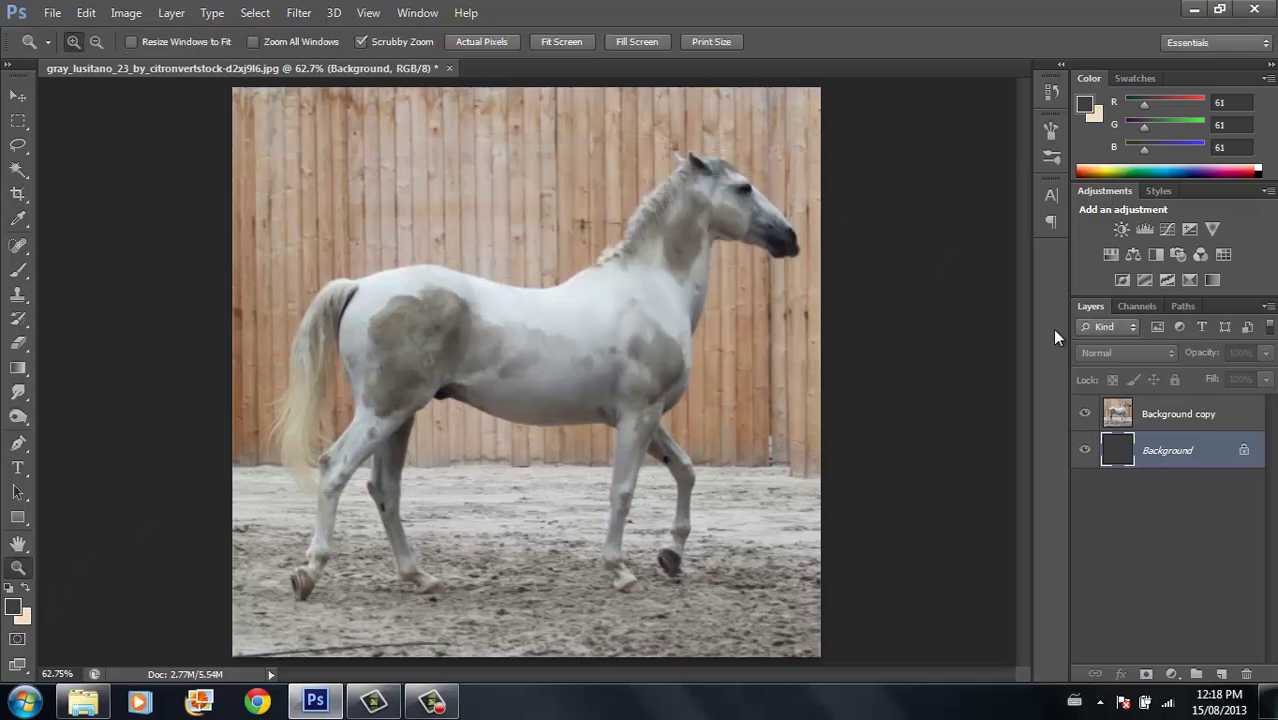
# Hide and reshow the Background copy to check the grey fill, then select the copy.
pyautogui.click(1084, 414)
pyautogui.click(1085, 414)
pyautogui.click(1159, 420)
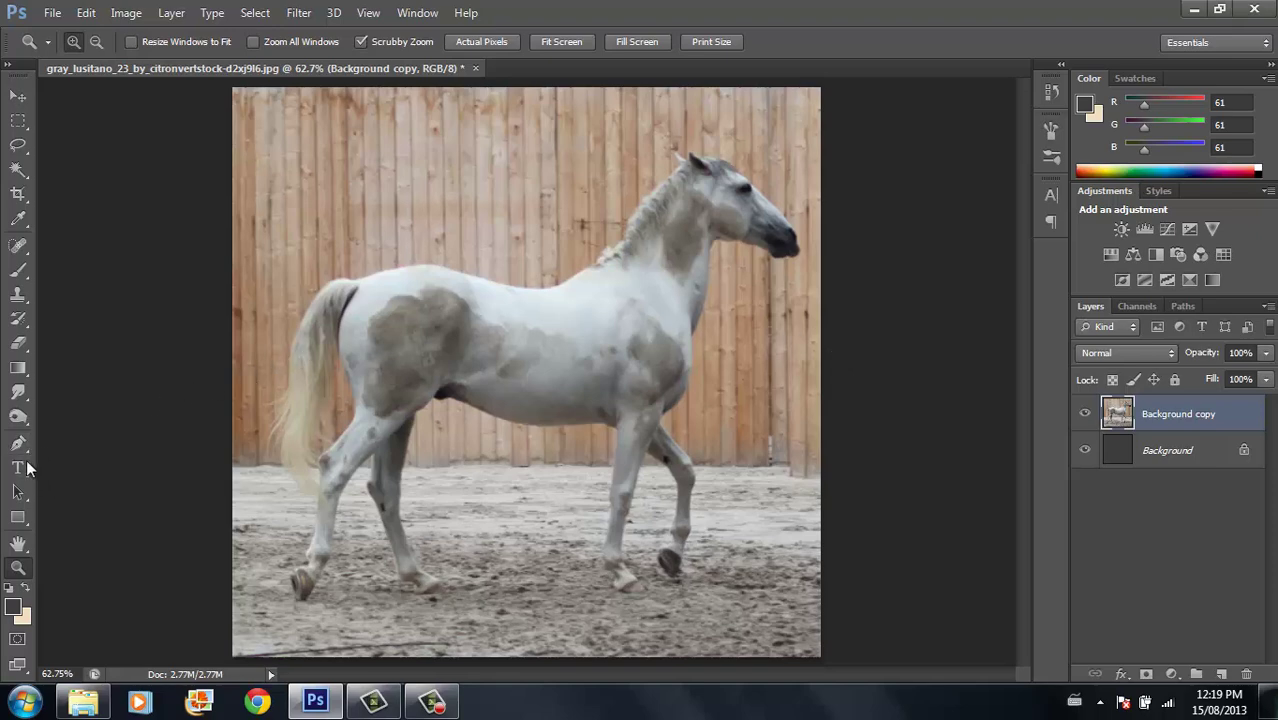
pyautogui.click(19, 446)
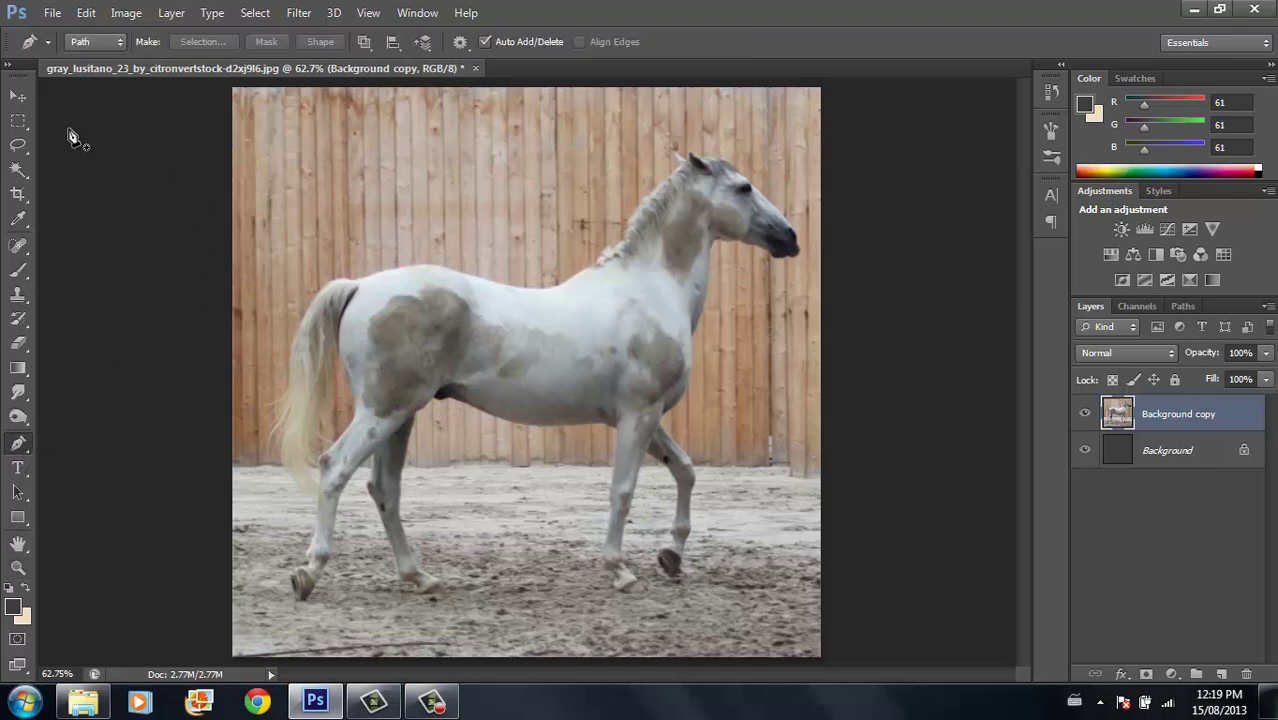
pyautogui.click(102, 42)
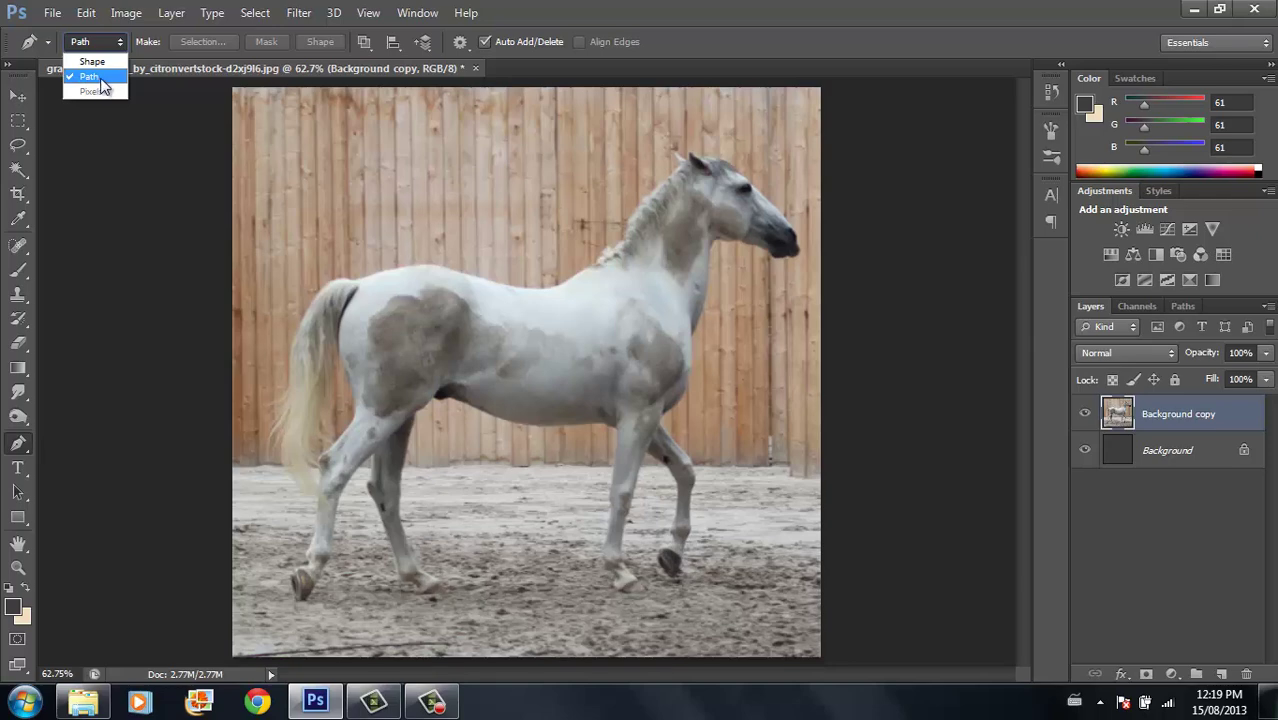
pyautogui.click(100, 78)
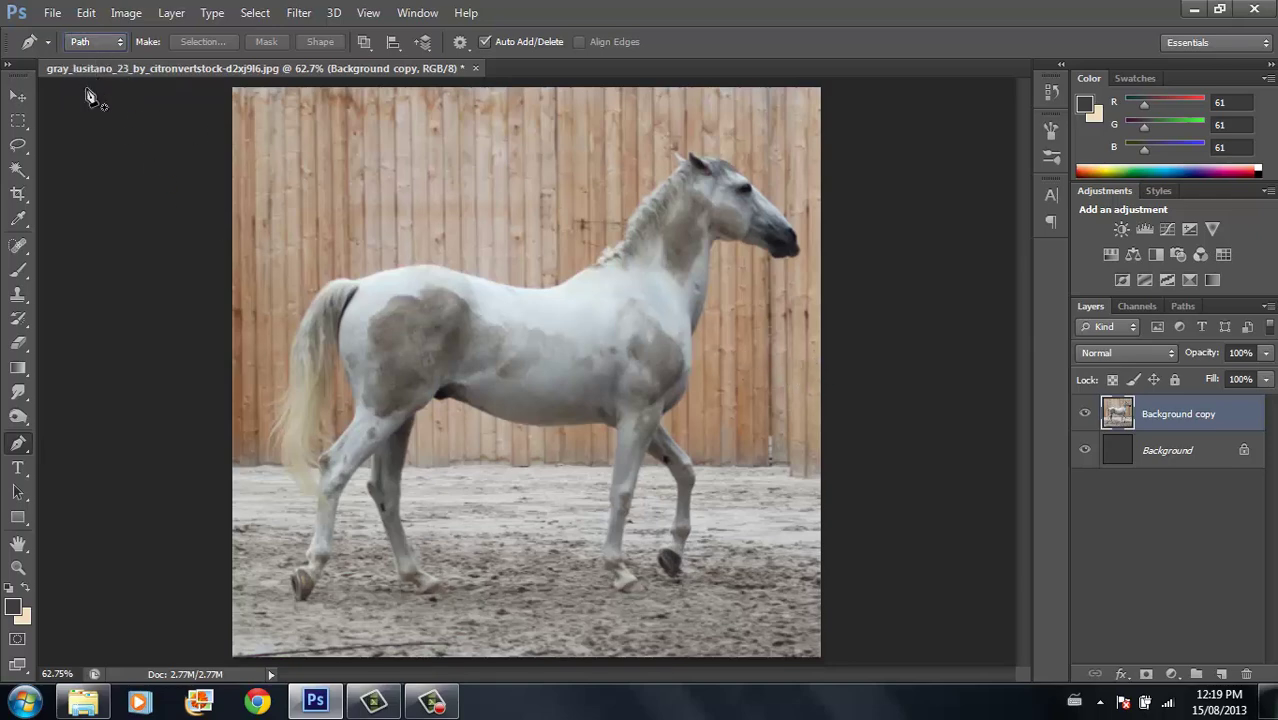
pyautogui.click(17, 568)
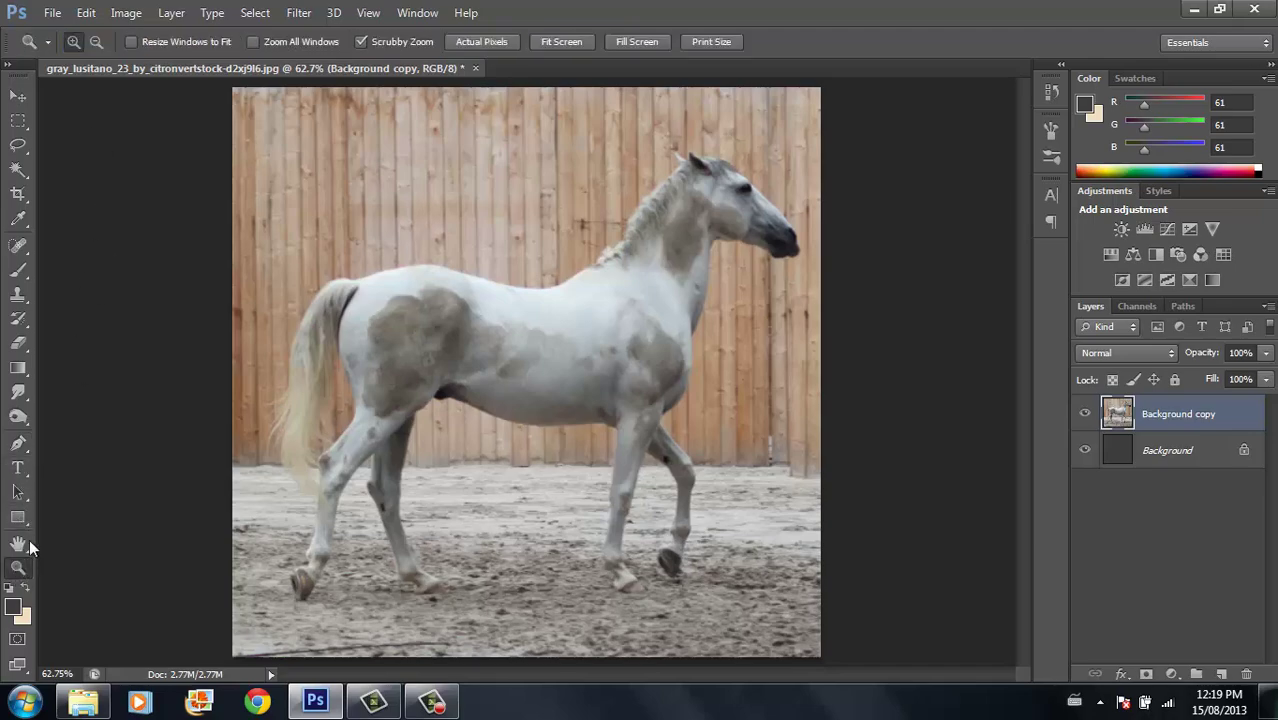
# Zoom in to 200% on the horse's back.
pyautogui.click(506, 298)
pyautogui.click(516, 284)
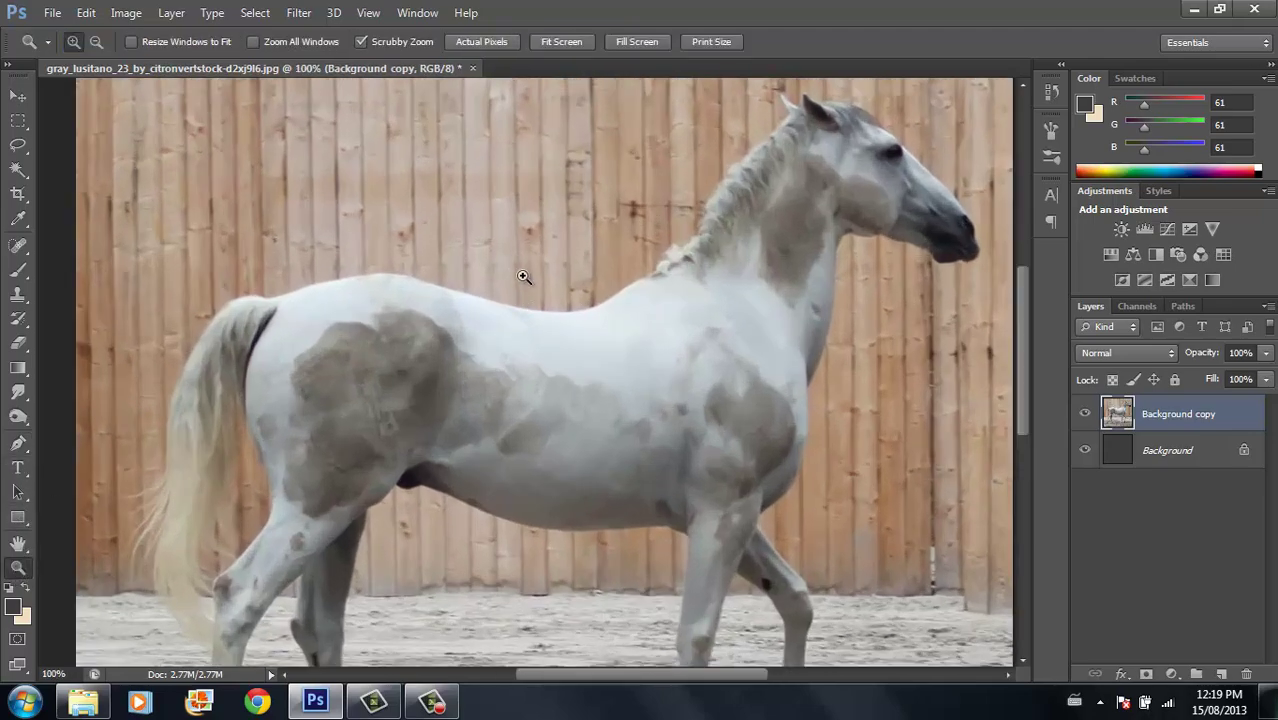
pyautogui.click(507, 253)
pyautogui.scroll(-1, 551, 274)
pyautogui.hscroll(-2, 679, 277)
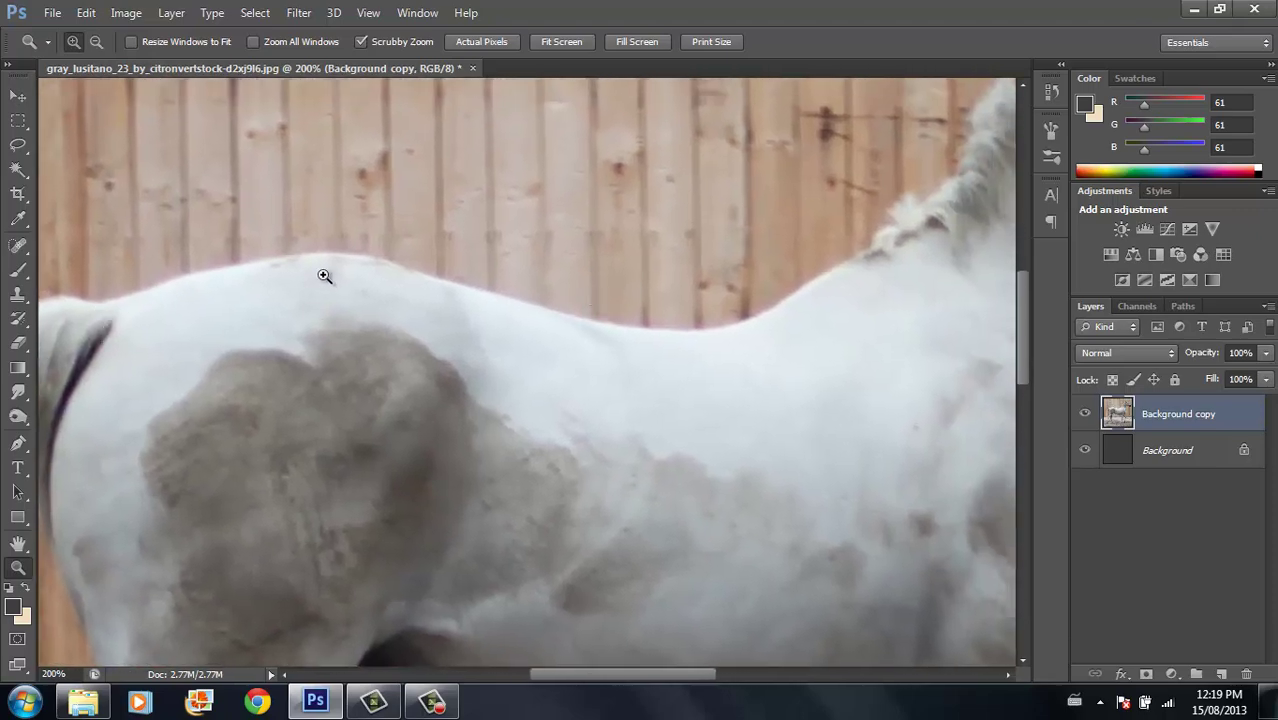
# With the Pen tool, draw a straight path segment from the withers to the rump.
pyautogui.click(20, 444)
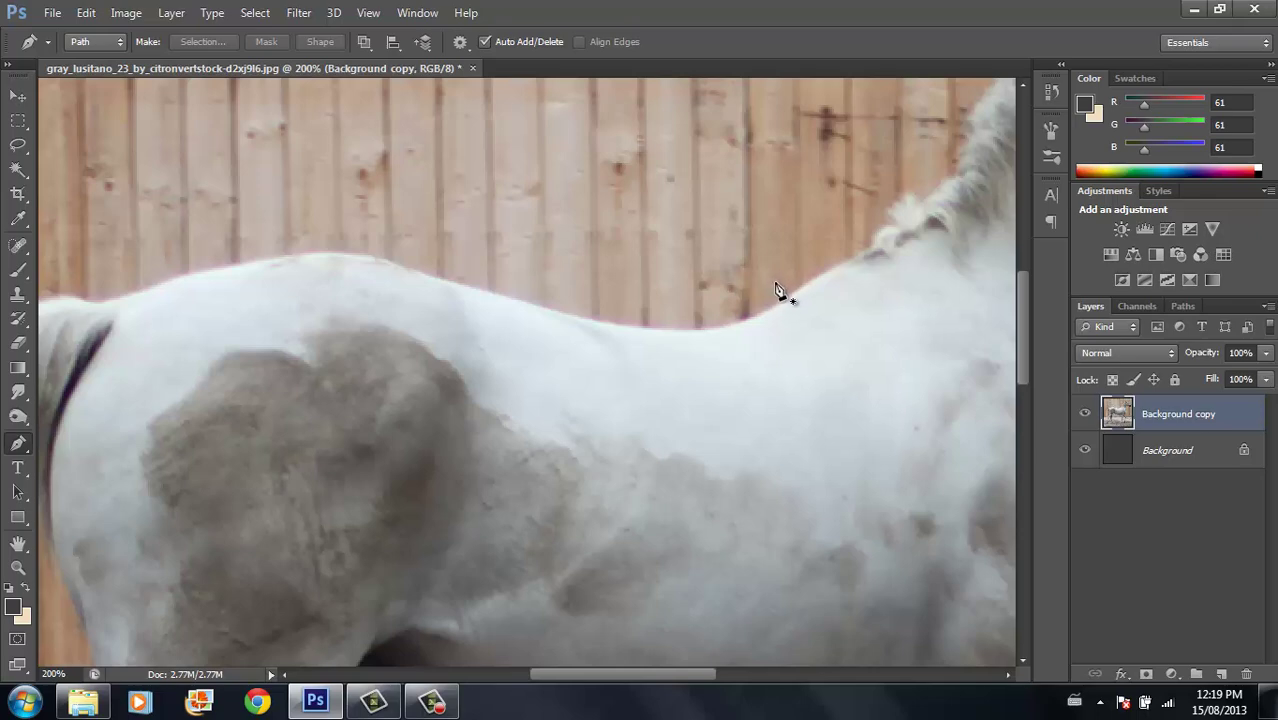
pyautogui.click(872, 254)
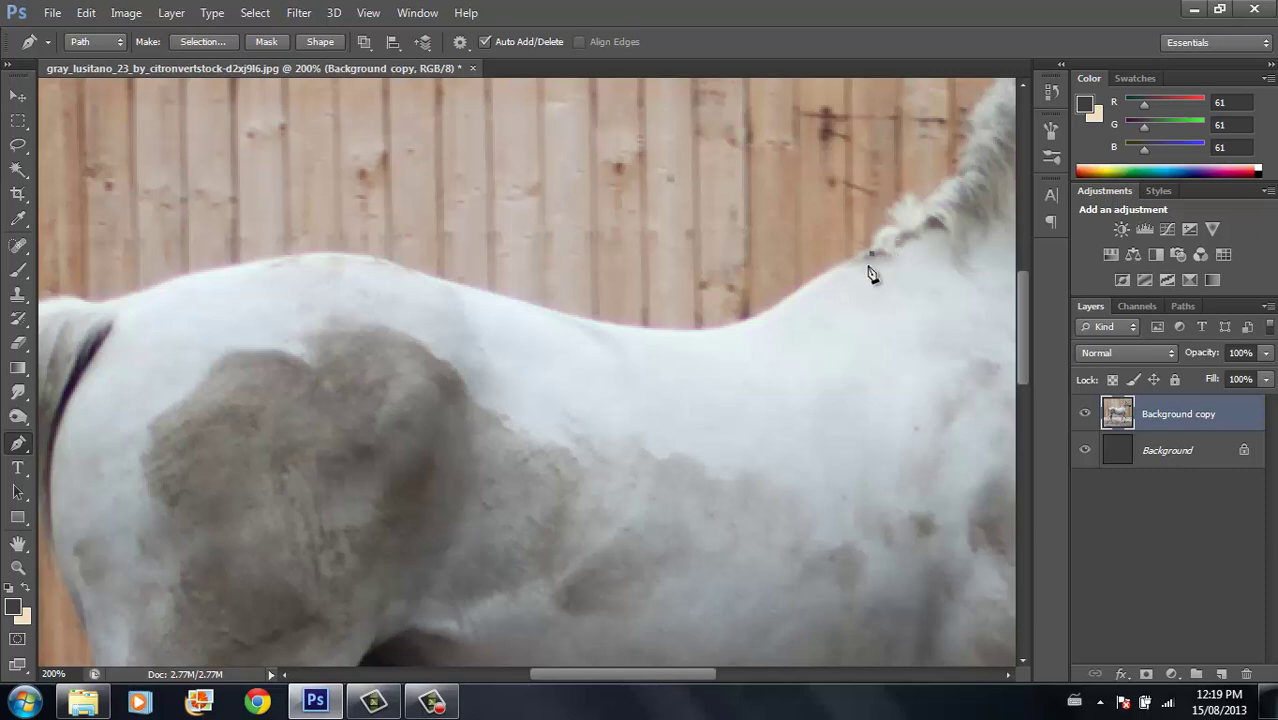
pyautogui.click(93, 304)
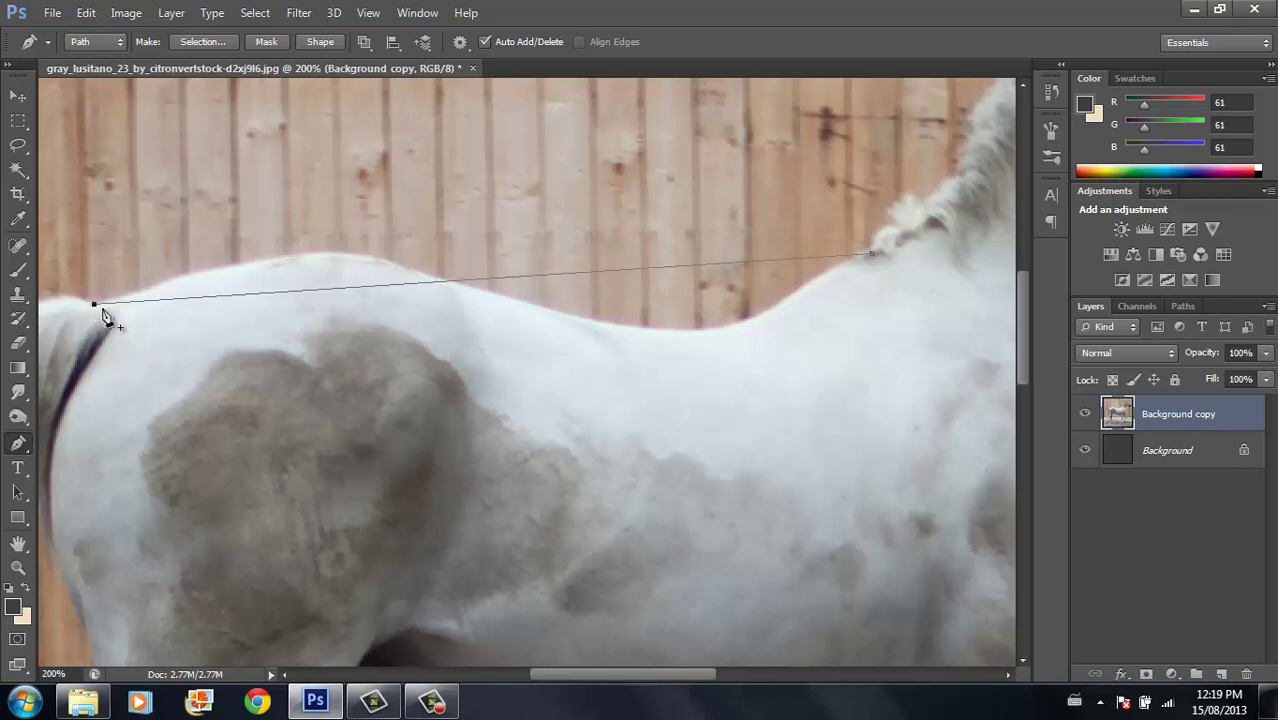
# Add anchors midway and on the straight stretch, dragging them into the back's dip and line.
pyautogui.click(671, 269)
pyautogui.moveTo(441, 282)
pyautogui.mouseDown()
pyautogui.moveTo(446, 265)
pyautogui.moveTo(437, 317)
pyautogui.moveTo(462, 215)
pyautogui.moveTo(441, 281)
pyautogui.mouseUp()
pyautogui.moveTo(671, 270); pyautogui.dragTo(688, 337)
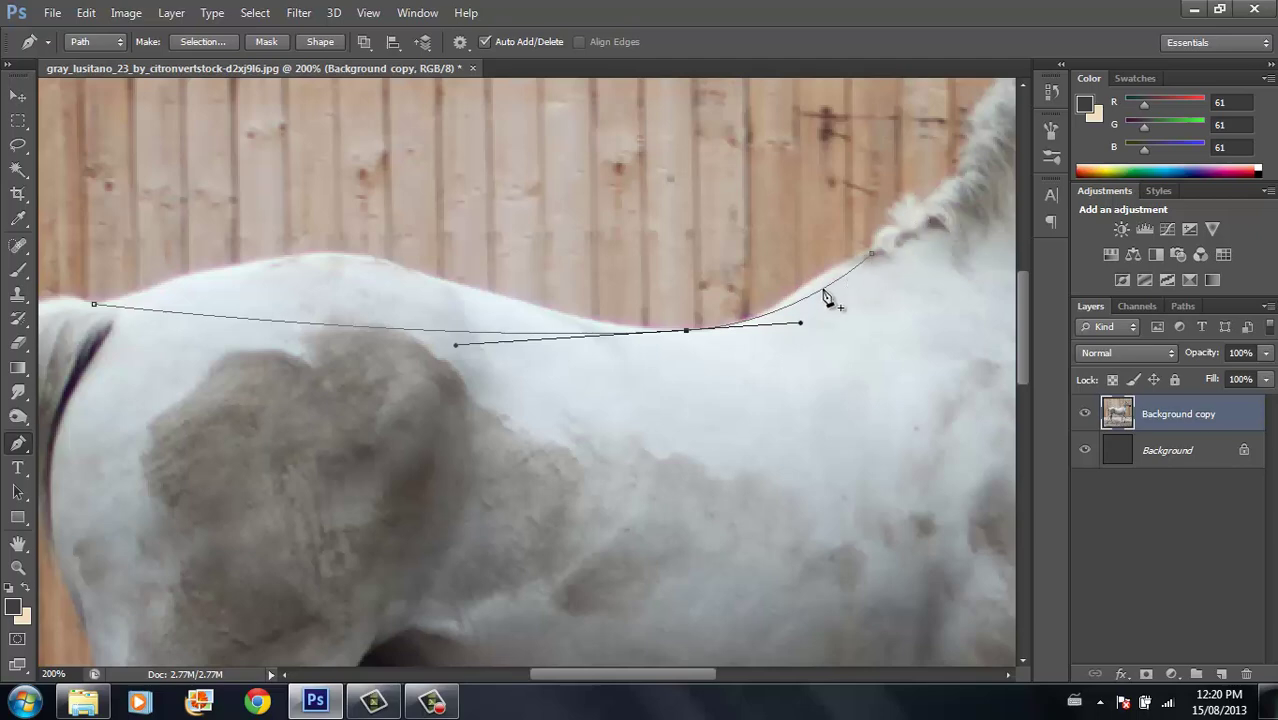
pyautogui.click(331, 327)
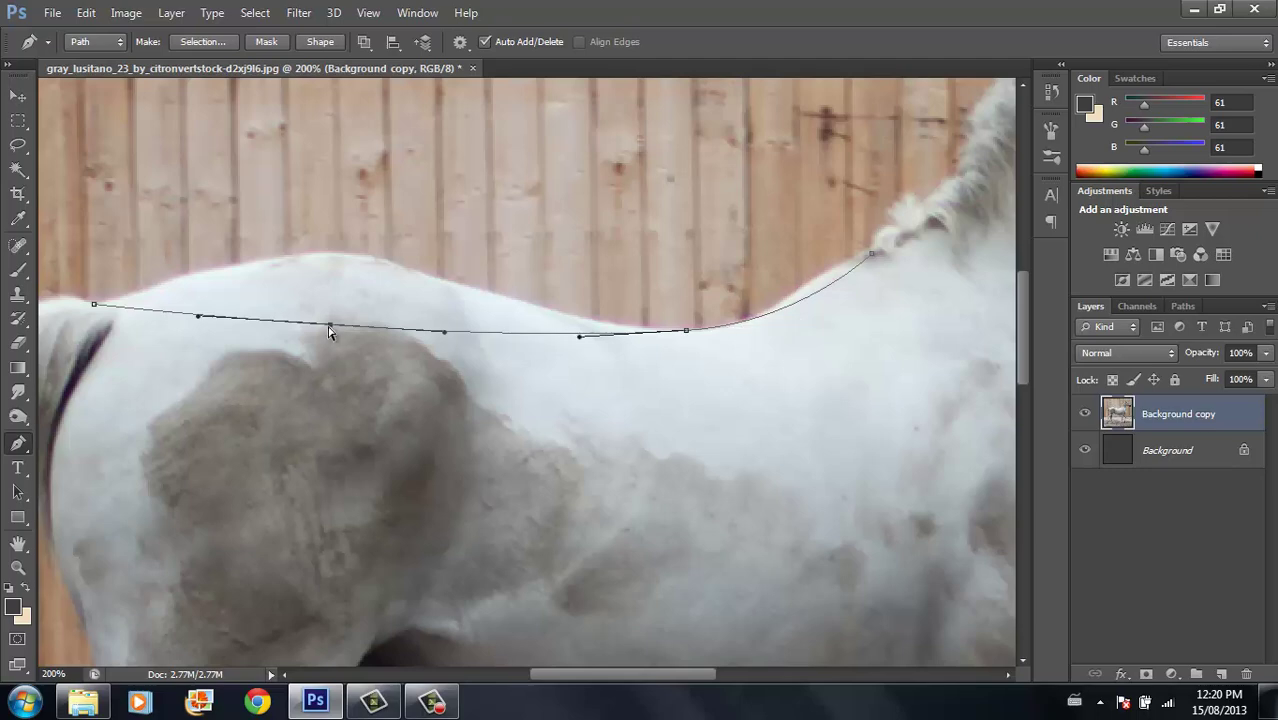
pyautogui.moveTo(330, 327); pyautogui.dragTo(336, 259)
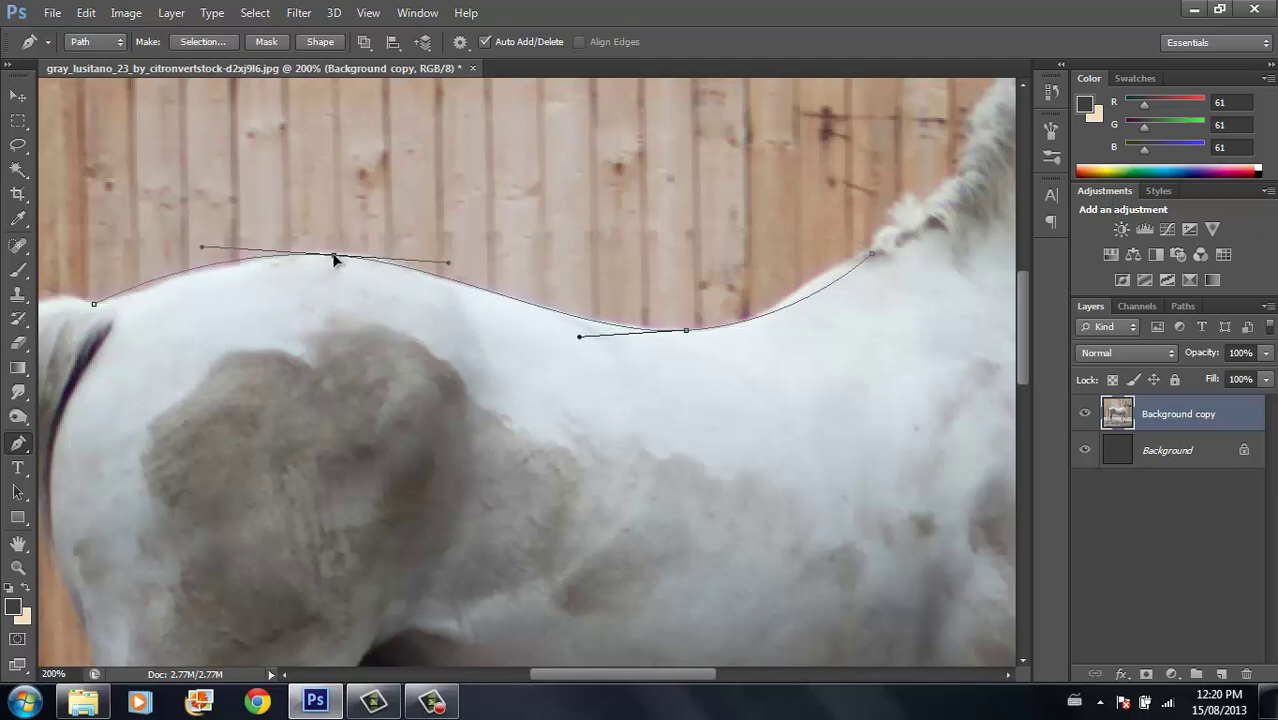
# Add anchors near the rump, crest and withers, adjusting them to hug the back contour.
pyautogui.click(129, 296)
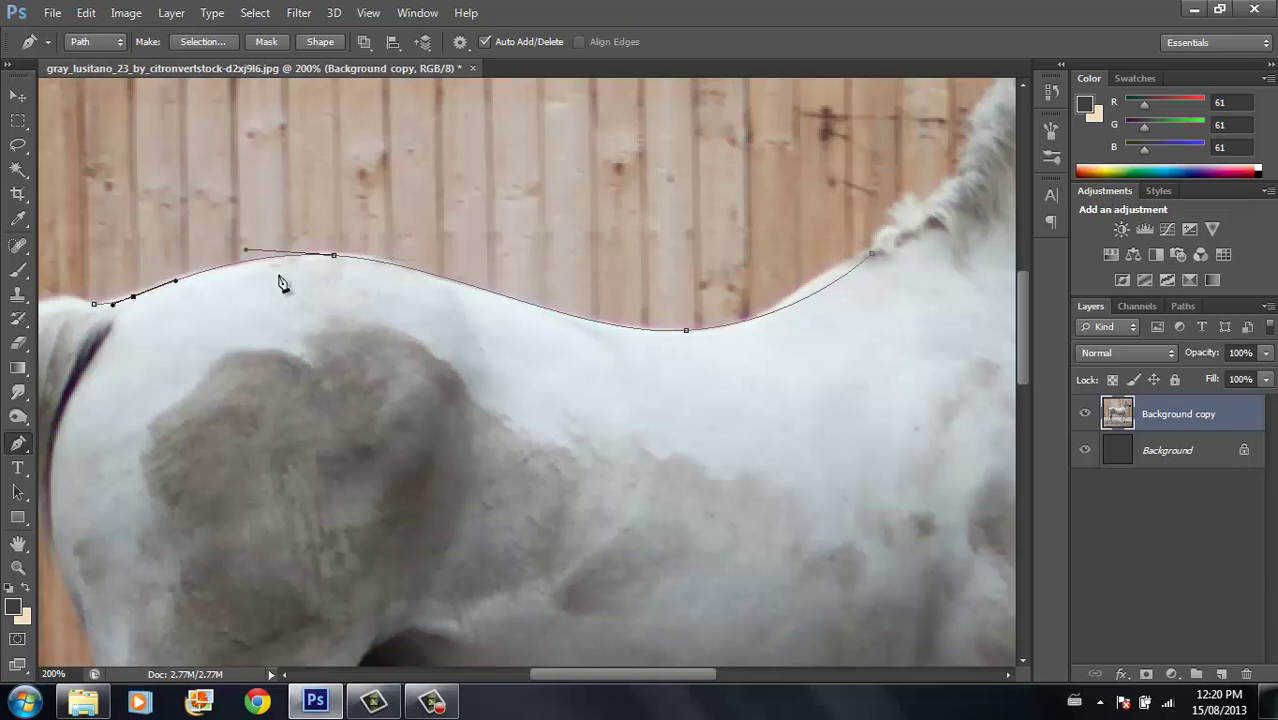
pyautogui.moveTo(333, 255); pyautogui.dragTo(337, 254)
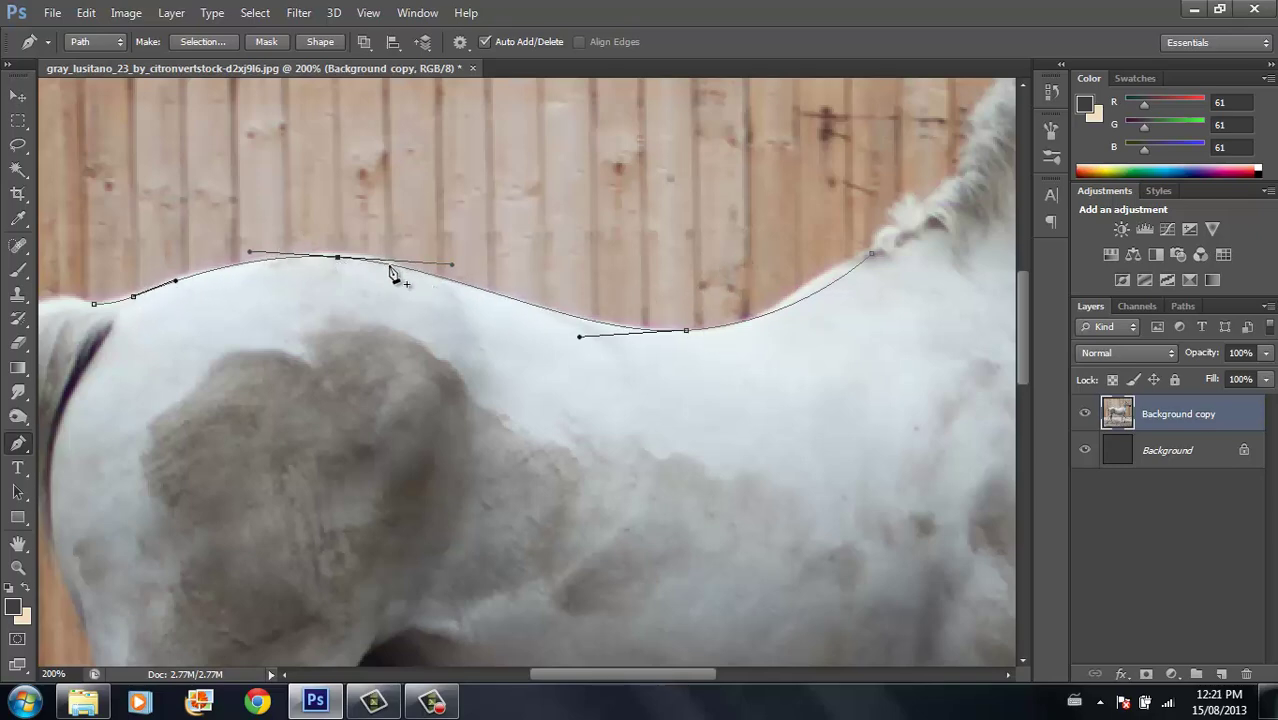
pyautogui.moveTo(337, 258); pyautogui.dragTo(332, 257)
pyautogui.click(244, 263)
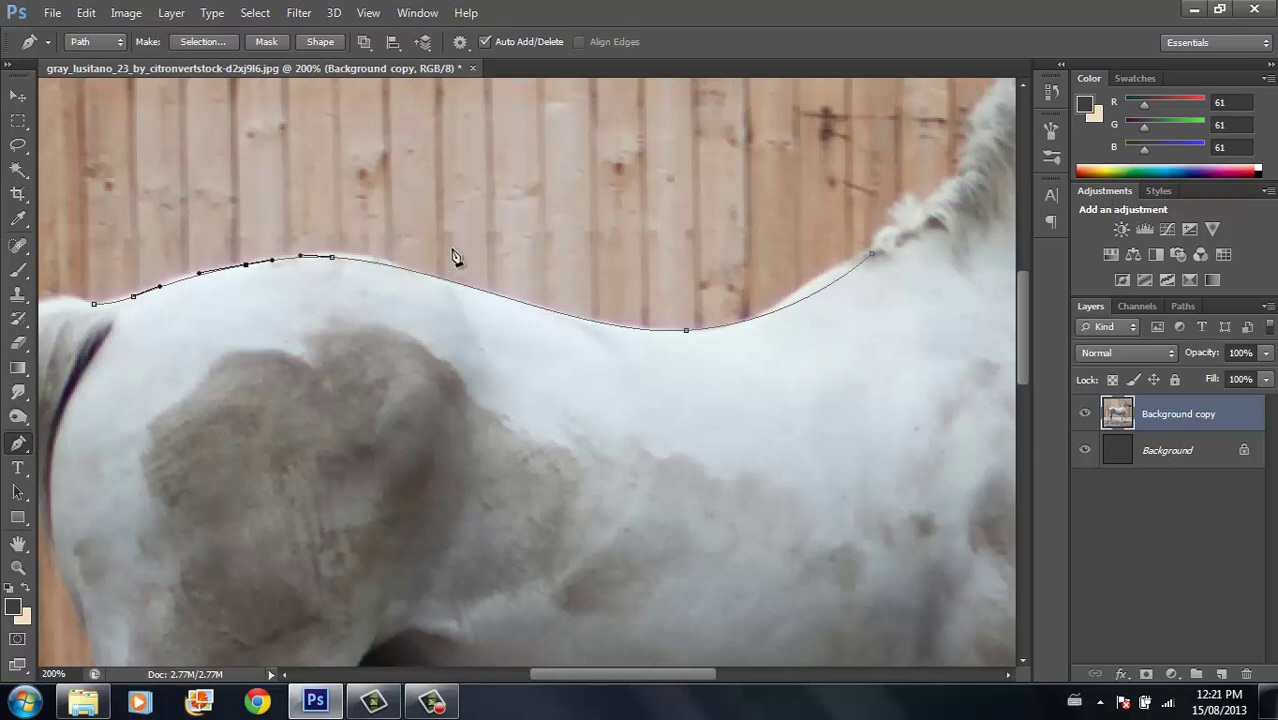
pyautogui.click(841, 282)
pyautogui.moveTo(841, 282); pyautogui.dragTo(766, 318)
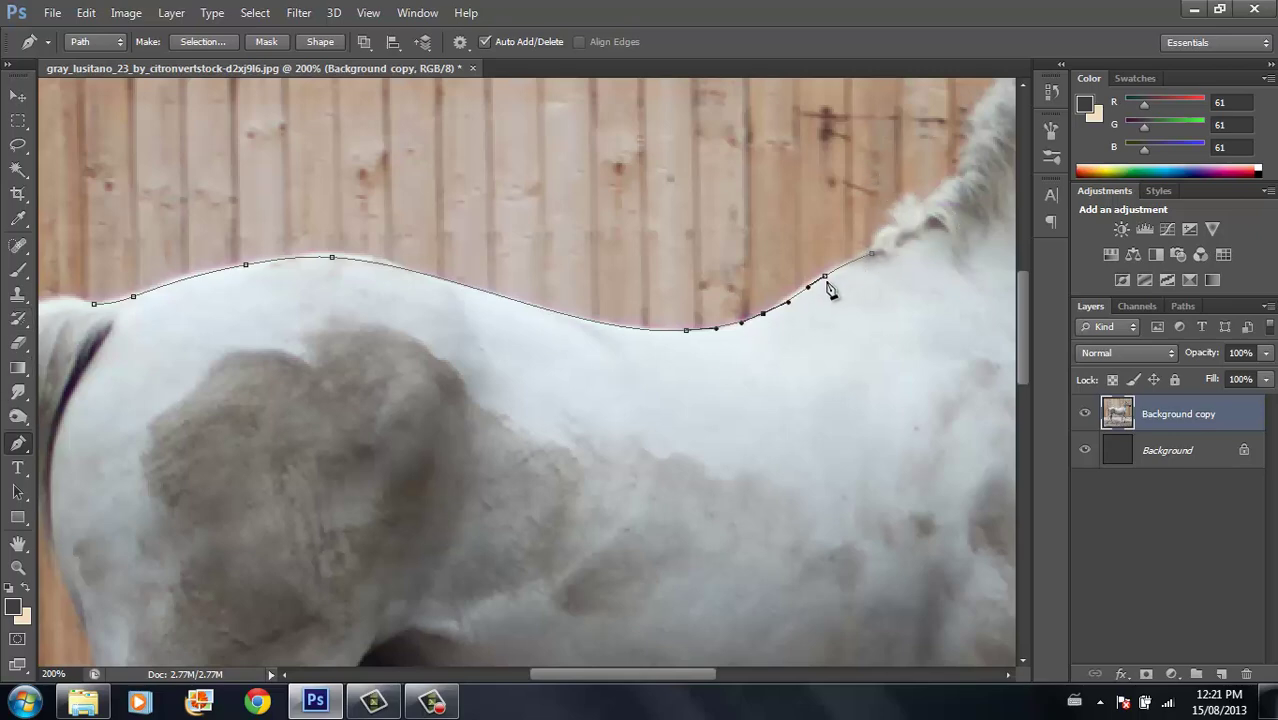
pyautogui.moveTo(883, 296); pyautogui.dragTo(916, 442)
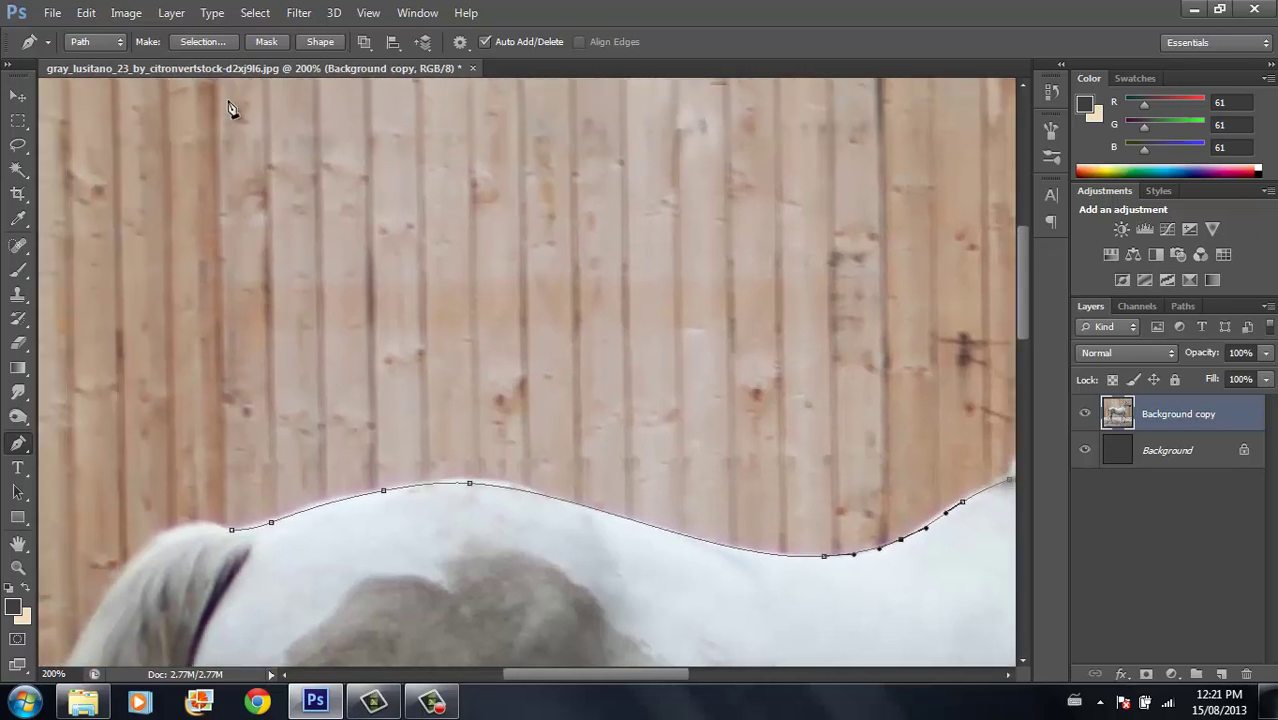
# Extend the path up and around the wooden wall above the horse's back.
pyautogui.click(232, 104)
pyautogui.moveTo(338, 229); pyautogui.dragTo(339, 283)
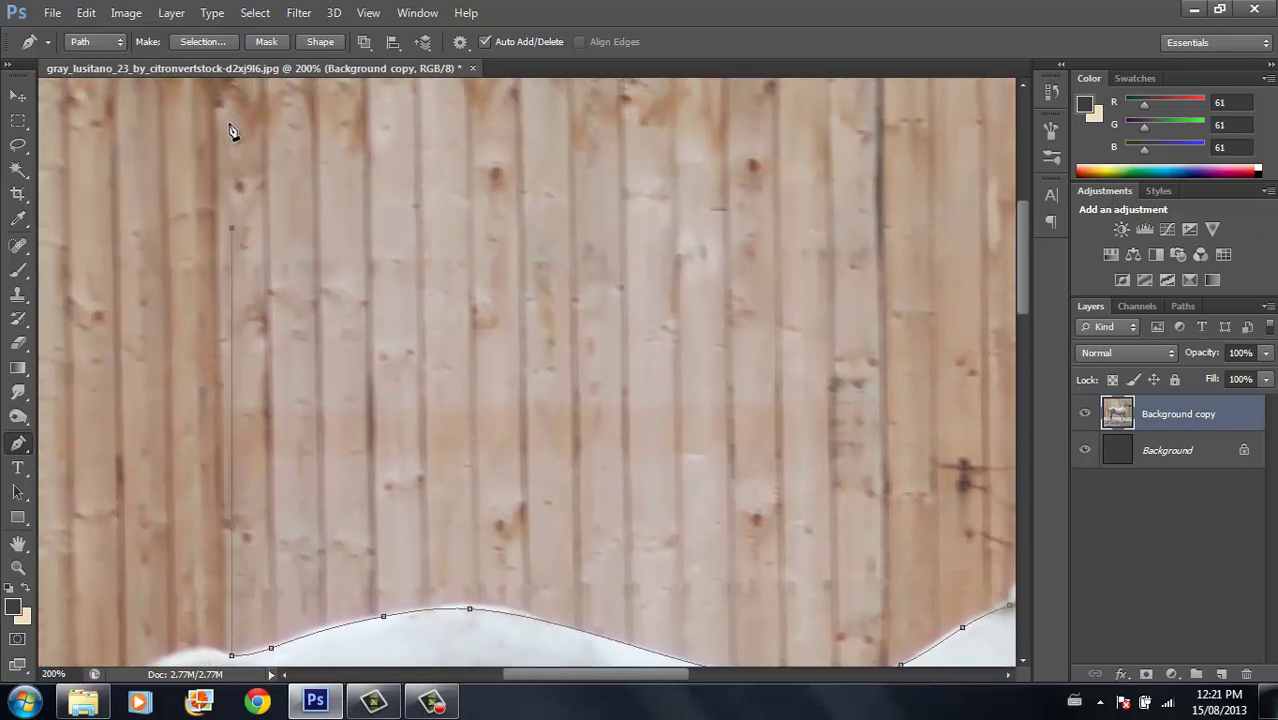
pyautogui.click(891, 163)
pyautogui.moveTo(775, 262); pyautogui.dragTo(516, 195)
pyautogui.click(569, 96)
pyautogui.click(602, 438)
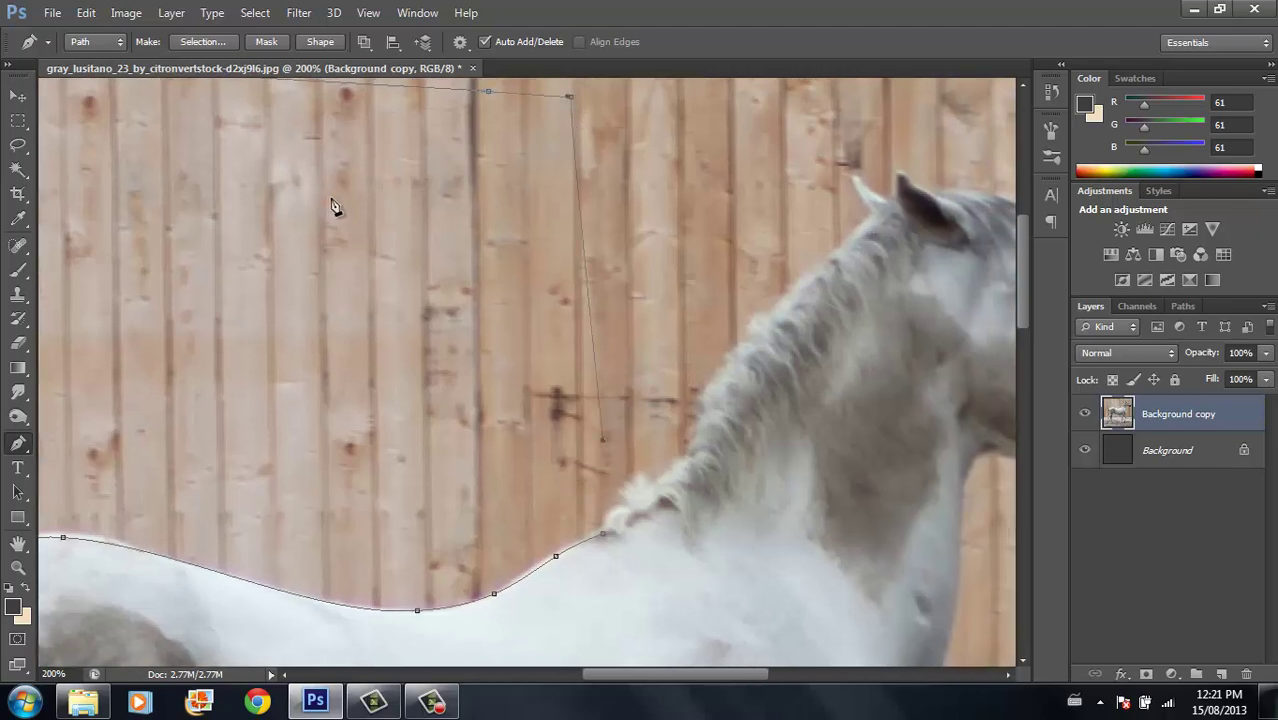
pyautogui.moveTo(291, 233); pyautogui.dragTo(508, 205)
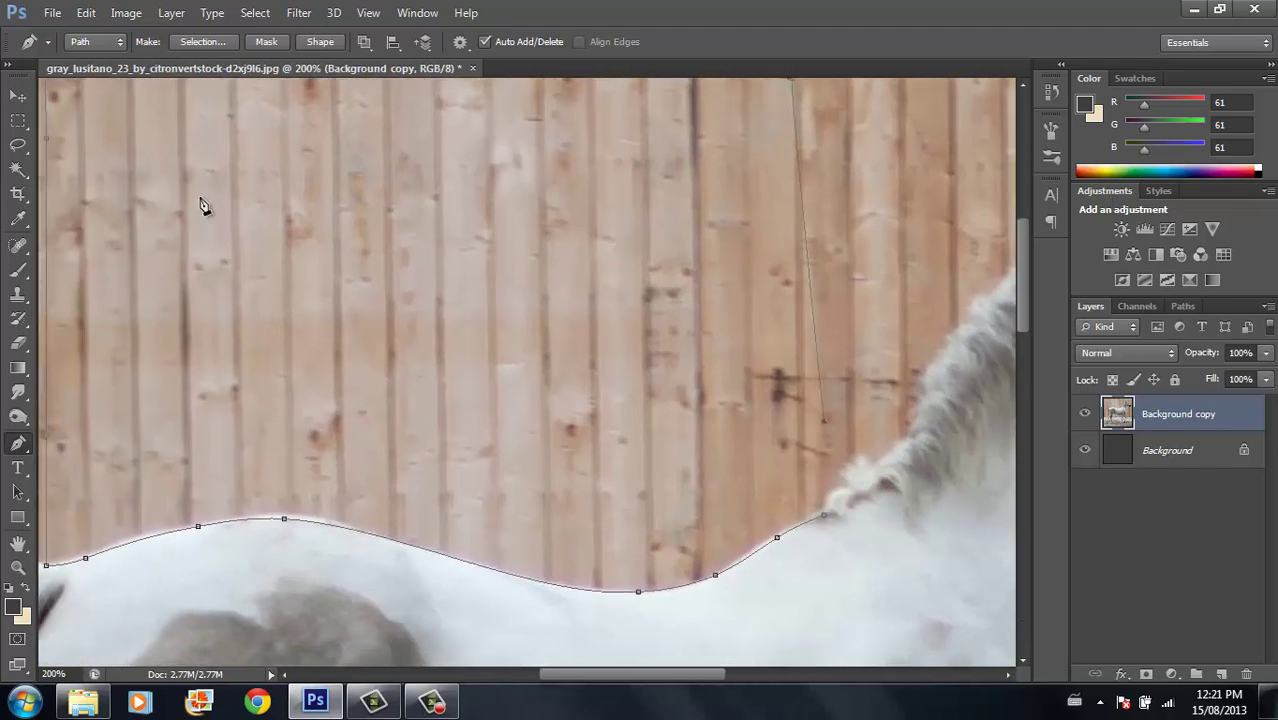
# Make a selection from the path with Feather 0 and delete the wall area.
pyautogui.rightClick(450, 200)
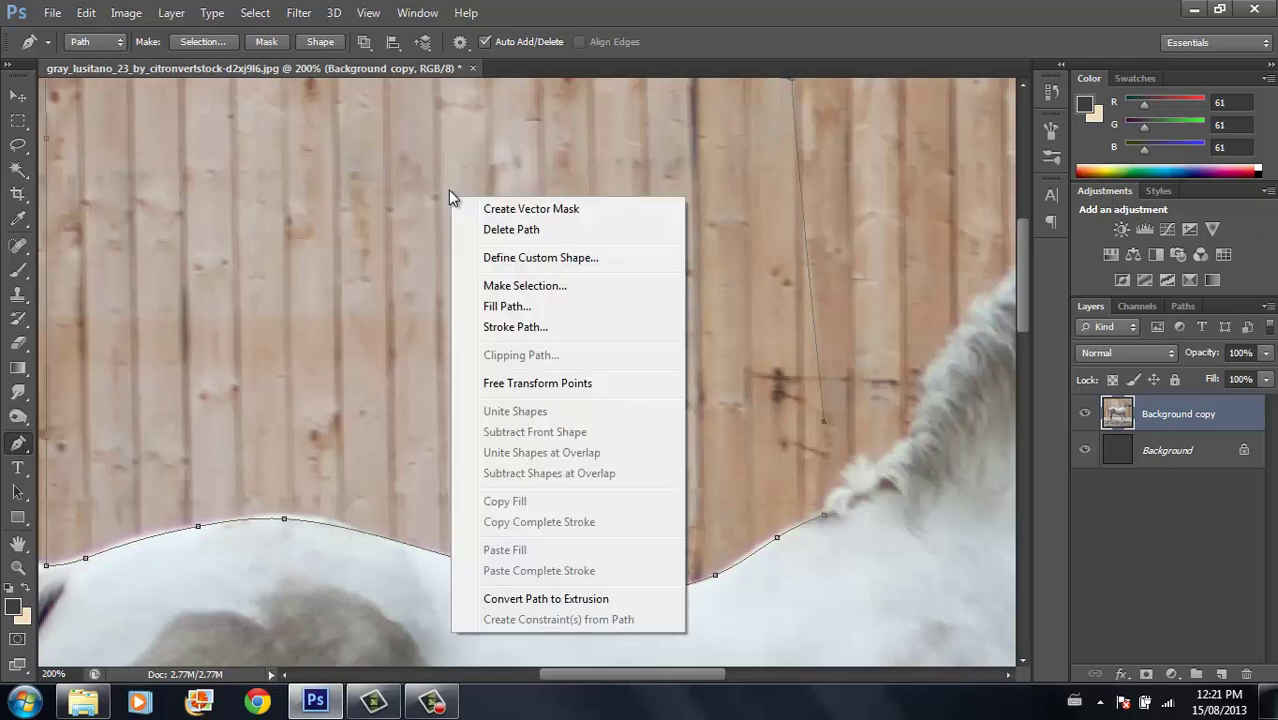
pyautogui.click(530, 286)
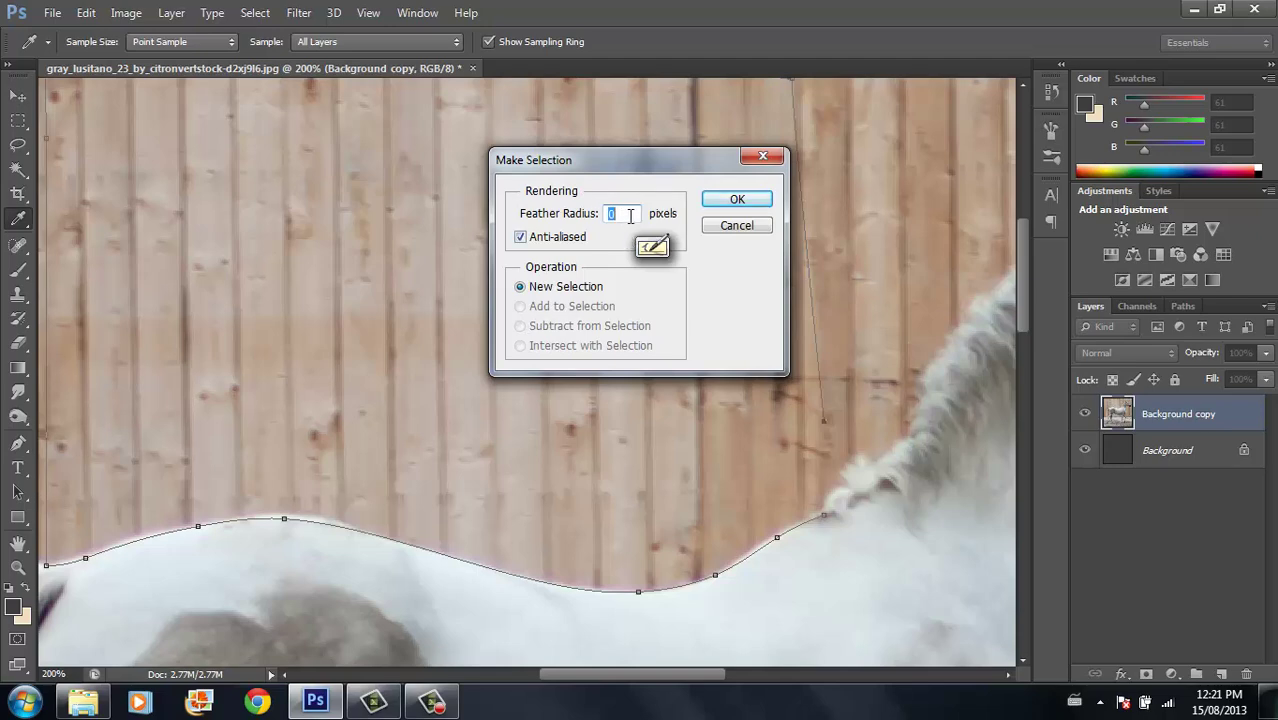
pyautogui.press('Return')
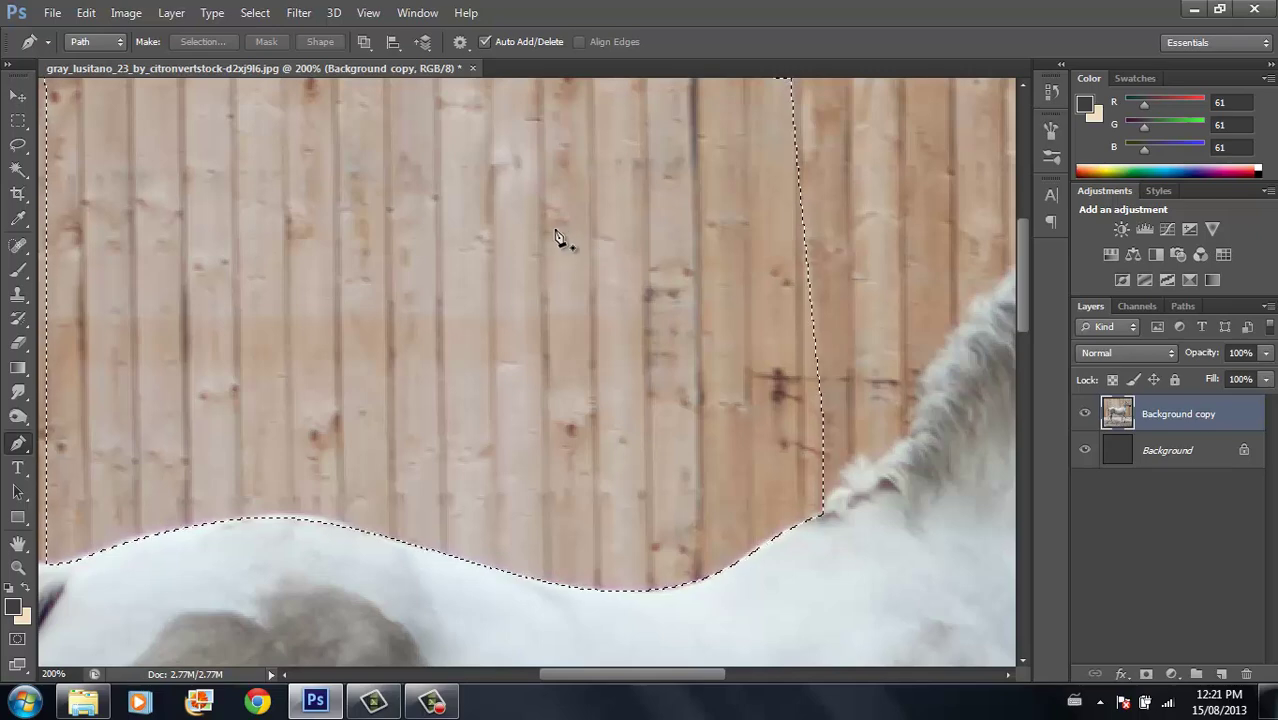
pyautogui.press('Delete')
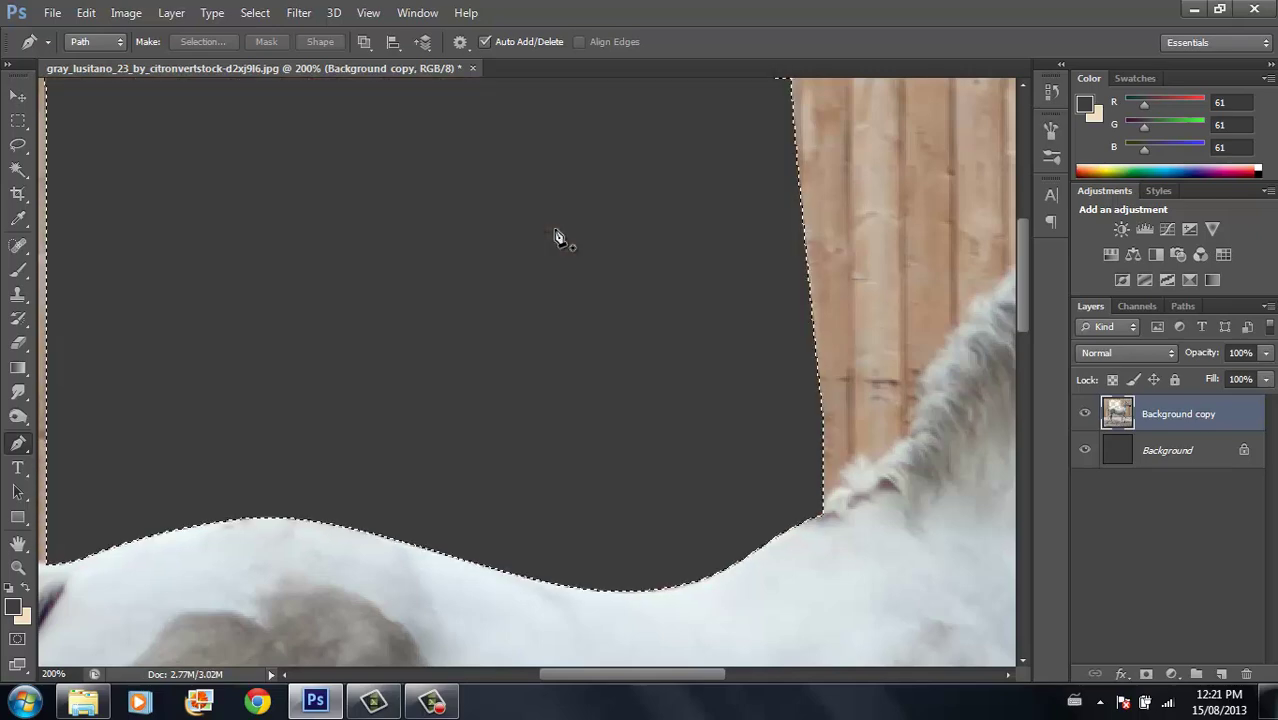
# Deselect, view the image at Actual Pixels, and toggle the grey Background's visibility to check it.
pyautogui.click(17, 145)
pyautogui.rightClick(300, 176)
pyautogui.click(315, 182)
pyautogui.press('z')
pyautogui.click(505, 41)
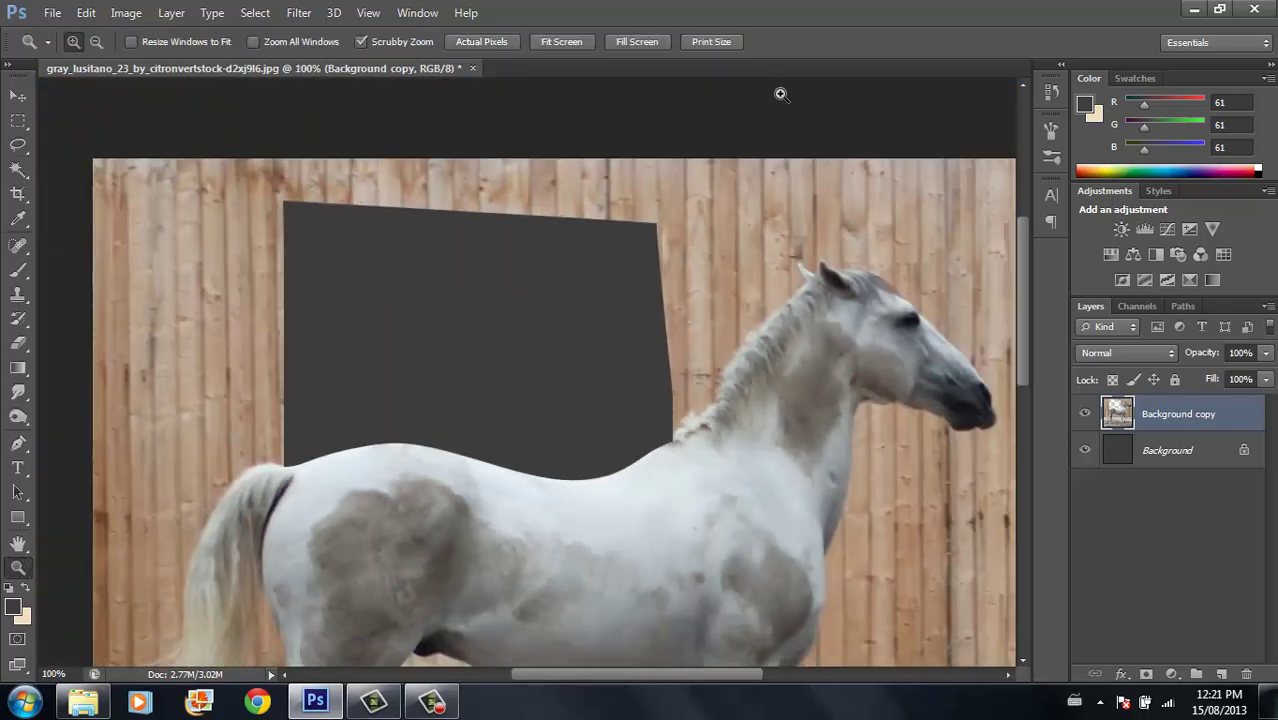
pyautogui.moveTo(360, 398); pyautogui.dragTo(442, 340)
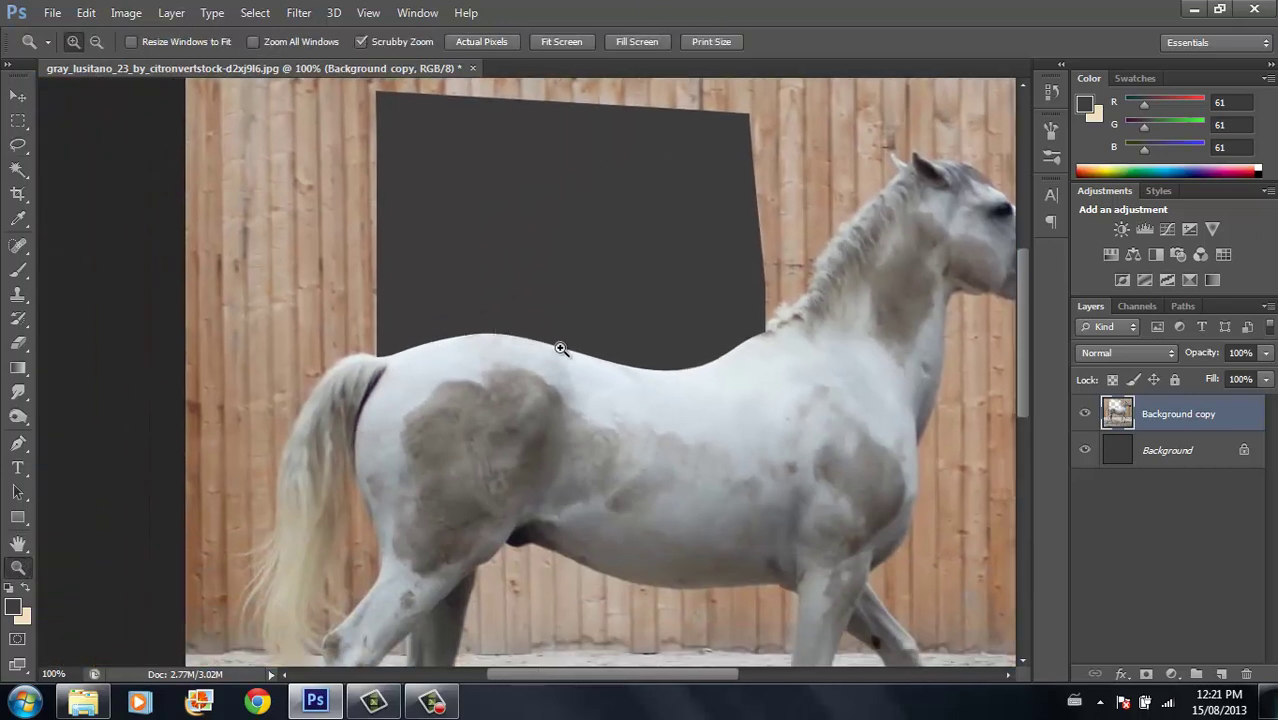
pyautogui.click(1084, 450)
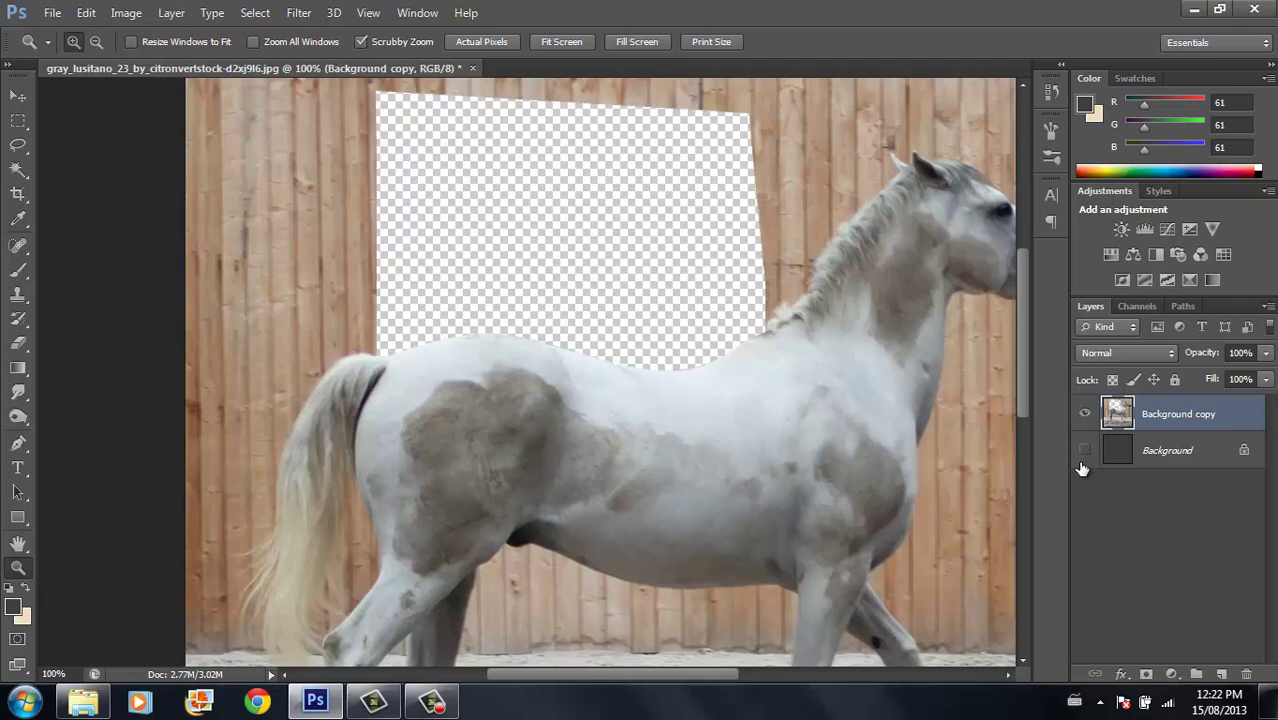
pyautogui.click(1085, 450)
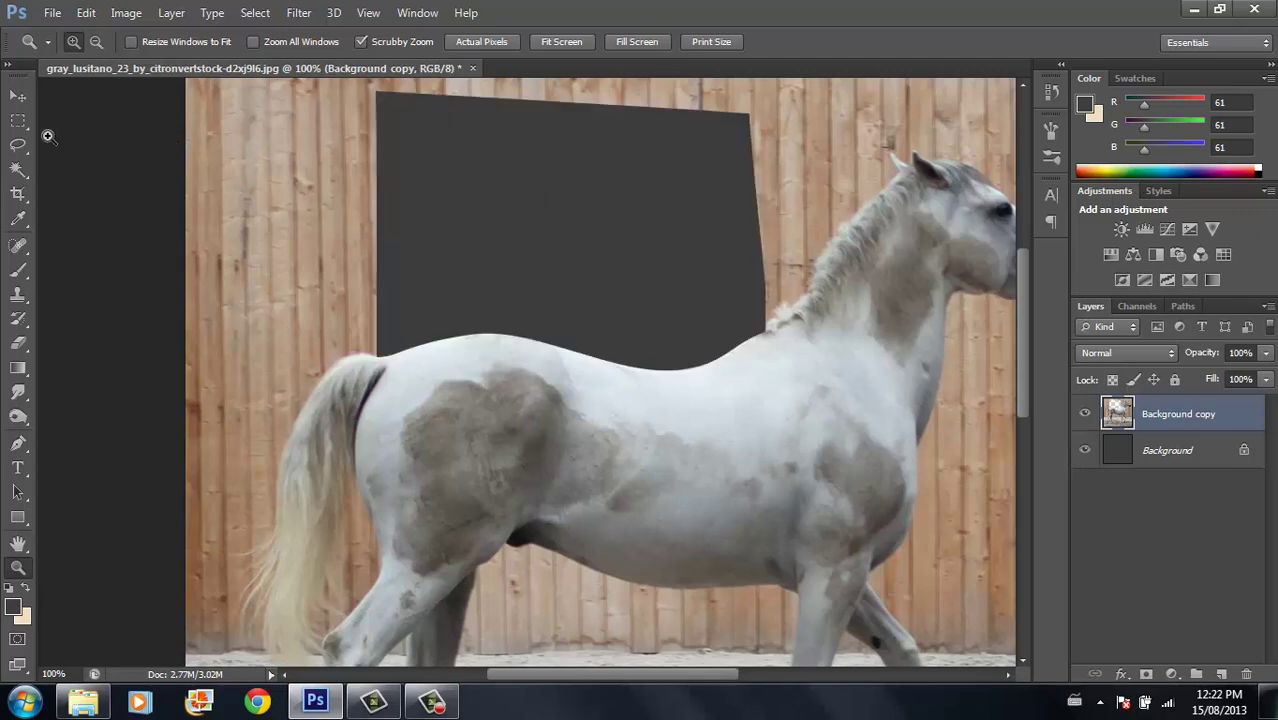
# Lasso and delete the wall areas above and left of the horse's back.
pyautogui.click(18, 145)
pyautogui.moveTo(460, 228); pyautogui.dragTo(290, 42)
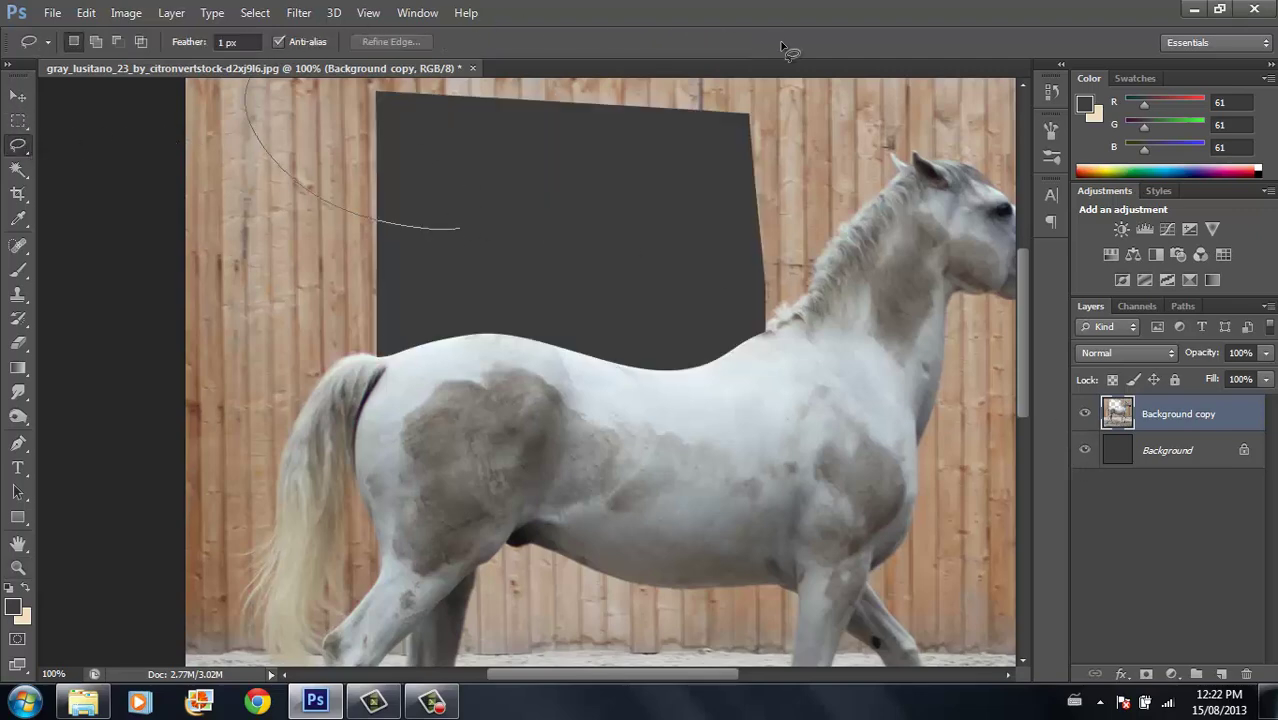
pyautogui.moveTo(795, 55)
pyautogui.mouseDown()
pyautogui.moveTo(822, 152)
pyautogui.moveTo(633, 291)
pyautogui.moveTo(689, 285)
pyautogui.moveTo(596, 288)
pyautogui.mouseUp()
pyautogui.hotkey('alt', 'BackSpace')
pyautogui.hotkey('ctrl', 'd')
pyautogui.moveTo(425, 308)
pyautogui.mouseDown()
pyautogui.moveTo(162, 518)
pyautogui.moveTo(97, 202)
pyautogui.moveTo(481, 34)
pyautogui.mouseUp()
pyautogui.hotkey('alt', 'BackSpace')
# Lasso and delete the wall above the neck and head and beside the muzzle.
pyautogui.moveTo(889, 196); pyautogui.dragTo(582, 284)
pyautogui.moveTo(390, 352)
pyautogui.mouseDown()
pyautogui.moveTo(587, 207)
pyautogui.moveTo(680, 258)
pyautogui.moveTo(735, 312)
pyautogui.mouseUp()
pyautogui.moveTo(904, 151)
pyautogui.mouseDown()
pyautogui.moveTo(525, 86)
pyautogui.moveTo(285, 100)
pyautogui.mouseUp()
pyautogui.moveTo(782, 311)
pyautogui.mouseDown()
pyautogui.moveTo(817, 168)
pyautogui.moveTo(825, 271)
pyautogui.moveTo(719, 300)
pyautogui.mouseUp()
pyautogui.moveTo(786, 171)
pyautogui.mouseDown()
pyautogui.moveTo(802, 194)
pyautogui.moveTo(752, 315)
pyautogui.moveTo(662, 442)
pyautogui.moveTo(650, 592)
pyautogui.moveTo(988, 375)
pyautogui.moveTo(870, 140)
pyautogui.mouseUp()
pyautogui.press('Delete')
# Lasso and delete the ground around and between the horse's legs.
pyautogui.moveTo(531, 442)
pyautogui.mouseDown()
pyautogui.moveTo(635, 323)
pyautogui.moveTo(806, 222)
pyautogui.mouseUp()
pyautogui.moveTo(218, 130)
pyautogui.mouseDown()
pyautogui.moveTo(202, 390)
pyautogui.moveTo(252, 481)
pyautogui.mouseUp()
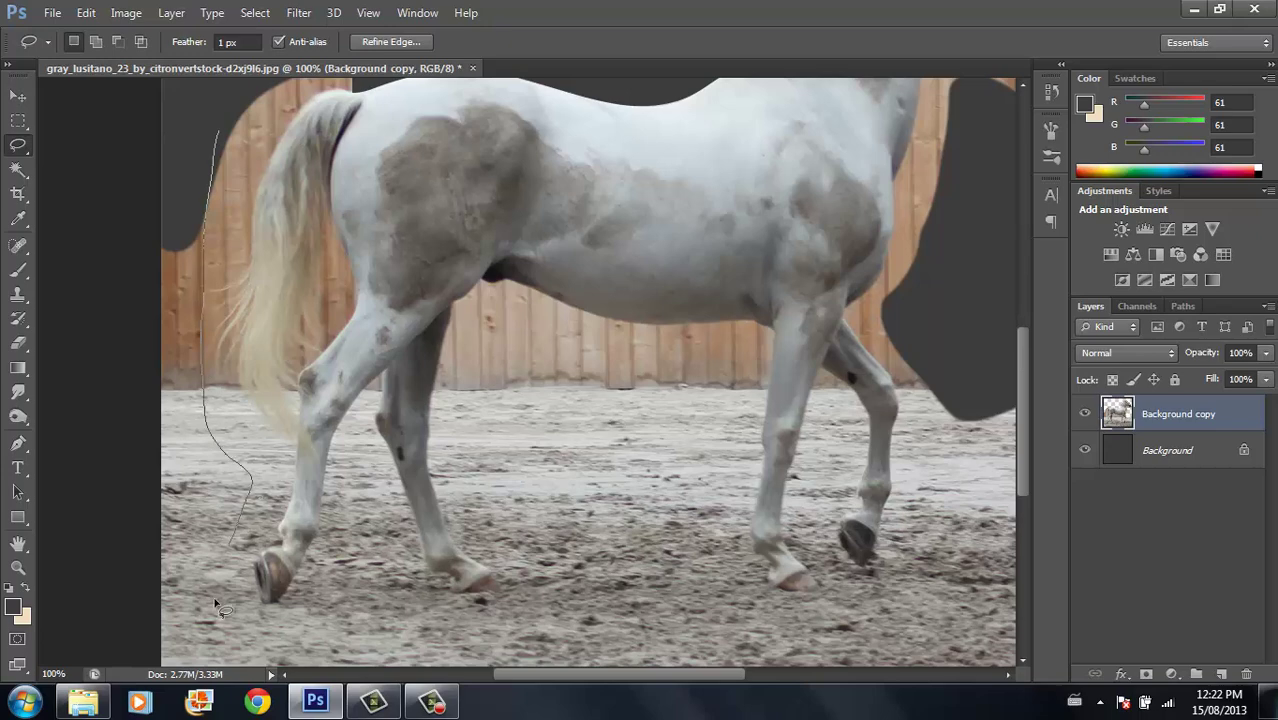
pyautogui.moveTo(219, 612)
pyautogui.mouseDown()
pyautogui.moveTo(280, 642)
pyautogui.moveTo(366, 537)
pyautogui.mouseUp()
pyautogui.moveTo(491, 634)
pyautogui.mouseDown()
pyautogui.moveTo(516, 370)
pyautogui.moveTo(756, 372)
pyautogui.moveTo(722, 625)
pyautogui.moveTo(930, 550)
pyautogui.moveTo(1032, 333)
pyautogui.moveTo(1040, 688)
pyautogui.moveTo(130, 548)
pyautogui.moveTo(156, 150)
pyautogui.moveTo(220, 150)
pyautogui.mouseUp()
pyautogui.press('Delete')
# Lasso and delete the sand strips along the bottom and right edges of the image.
pyautogui.moveTo(460, 396); pyautogui.dragTo(455, 276)
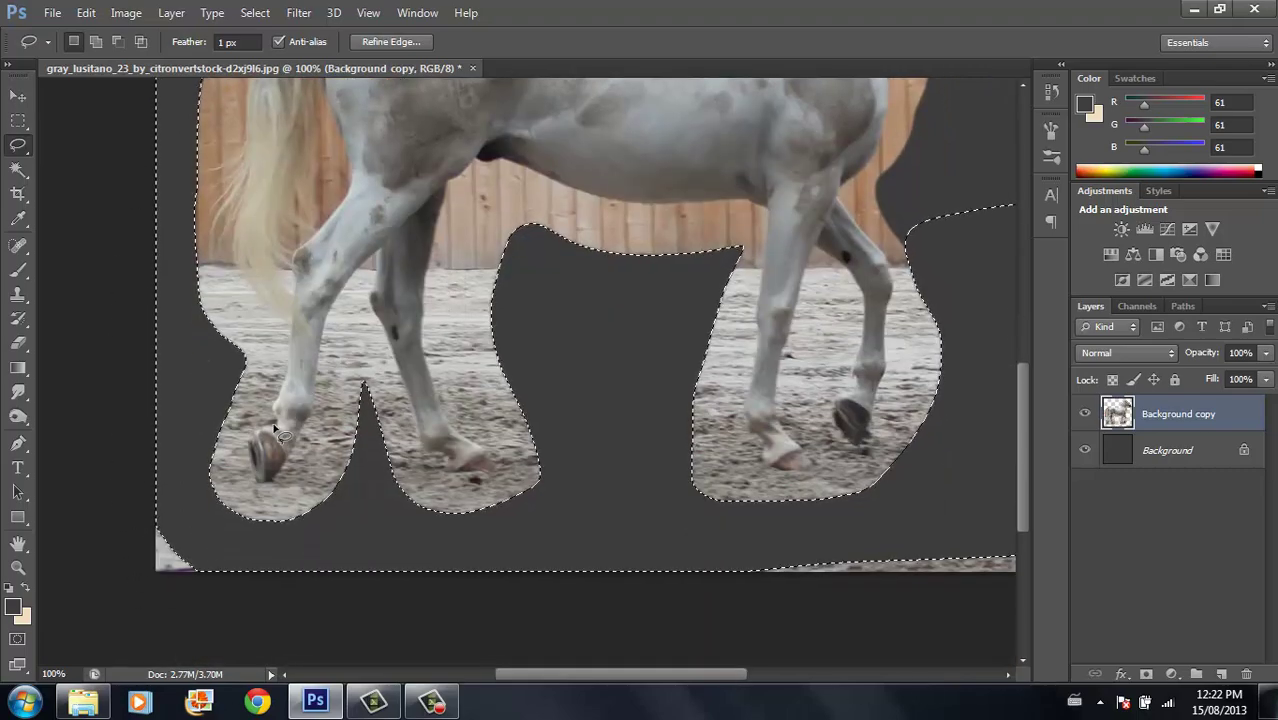
pyautogui.click(162, 514)
pyautogui.moveTo(162, 512)
pyautogui.mouseDown()
pyautogui.moveTo(251, 583)
pyautogui.moveTo(158, 512)
pyautogui.mouseUp()
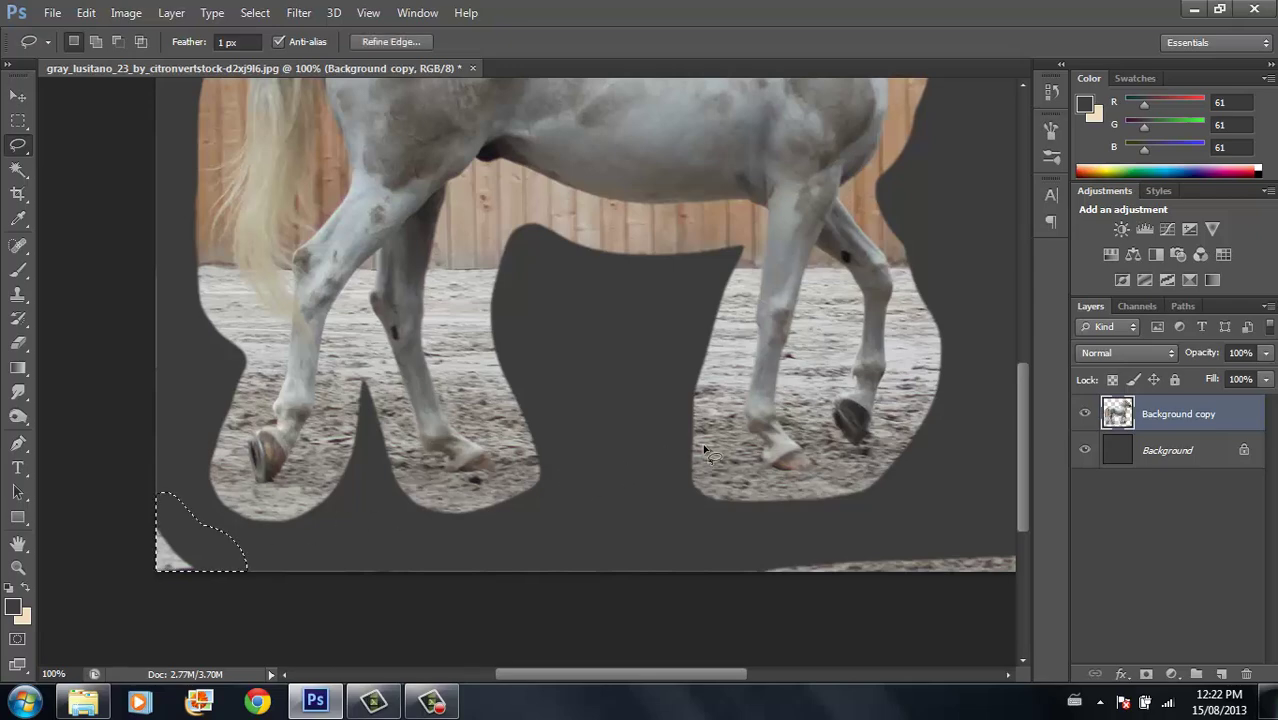
pyautogui.moveTo(683, 556)
pyautogui.mouseDown()
pyautogui.moveTo(1040, 520)
pyautogui.moveTo(807, 645)
pyautogui.moveTo(613, 528)
pyautogui.mouseUp()
pyautogui.press('Delete')
pyautogui.moveTo(765, 418)
pyautogui.mouseDown()
pyautogui.moveTo(645, 434)
pyautogui.moveTo(805, 177)
pyautogui.moveTo(679, 608)
pyautogui.moveTo(699, 460)
pyautogui.mouseUp()
pyautogui.press('Delete')
pyautogui.click(614, 276)
pyautogui.press('Delete')
# Deselect, attempt a feather change, and zoom to 200% on the head and neck.
pyautogui.hotkey('ctrl', 'd')
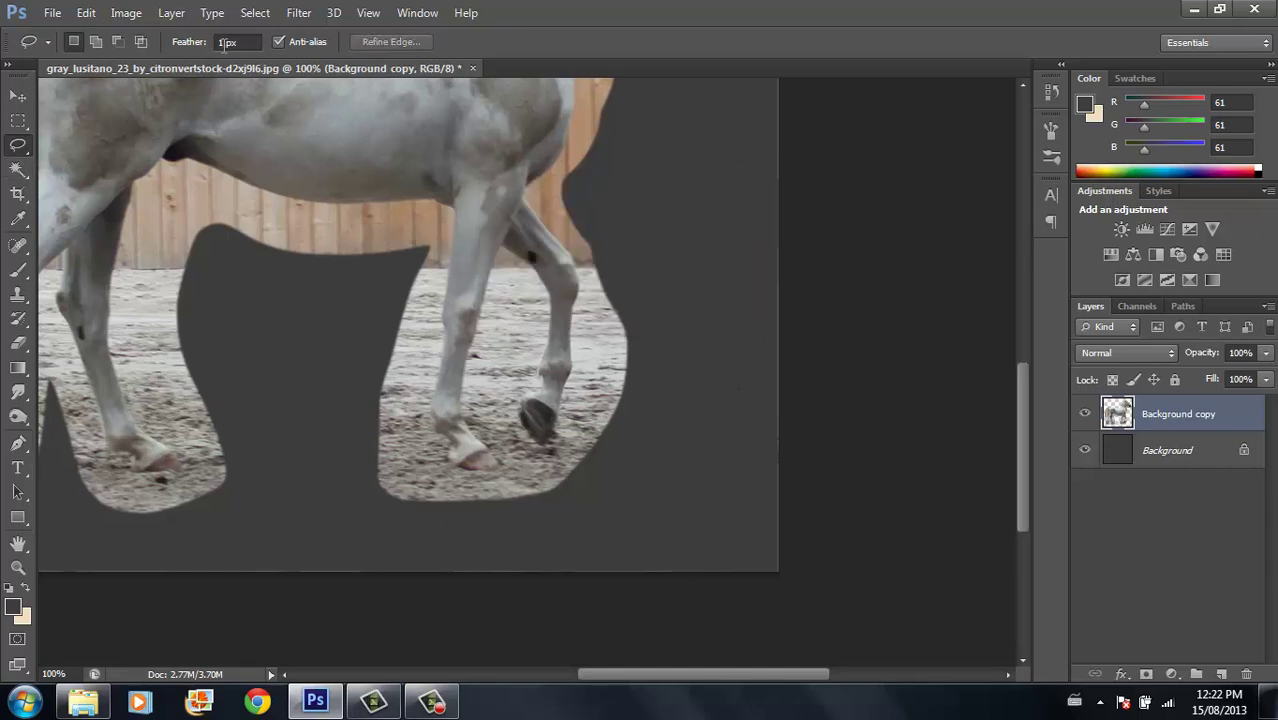
pyautogui.click(334, 160)
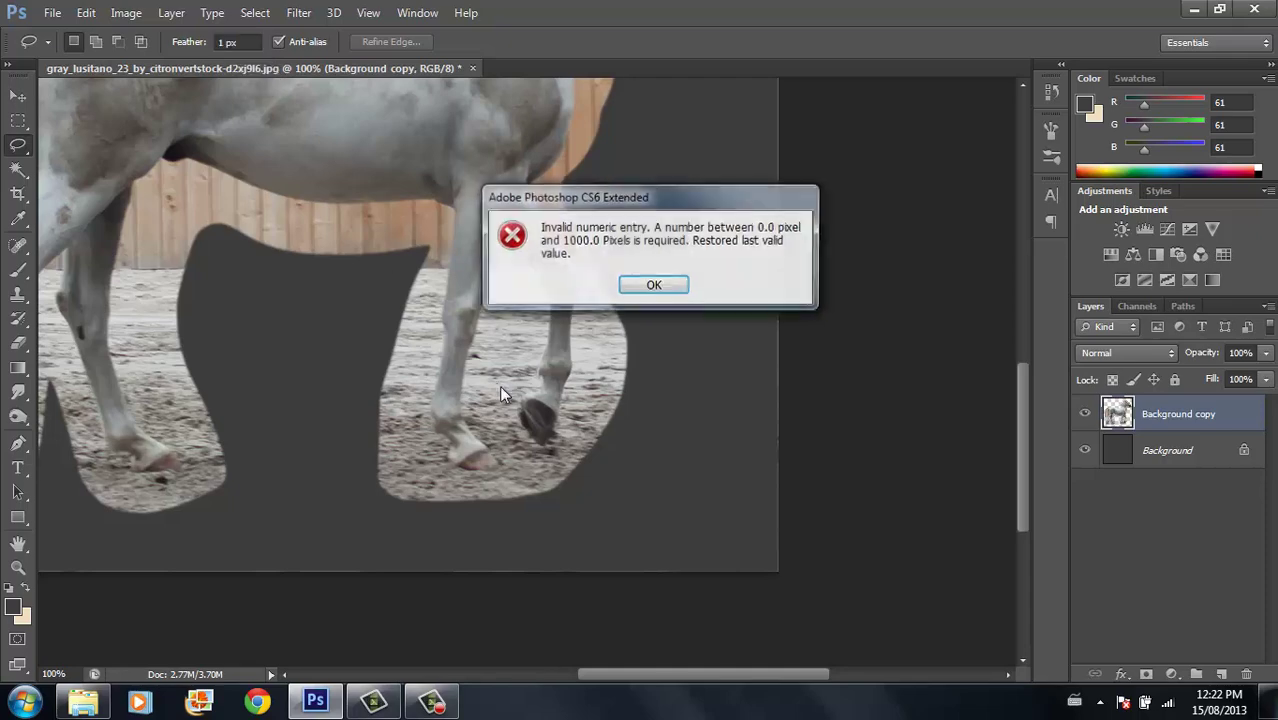
pyautogui.click(622, 291)
pyautogui.moveTo(422, 217); pyautogui.dragTo(662, 417)
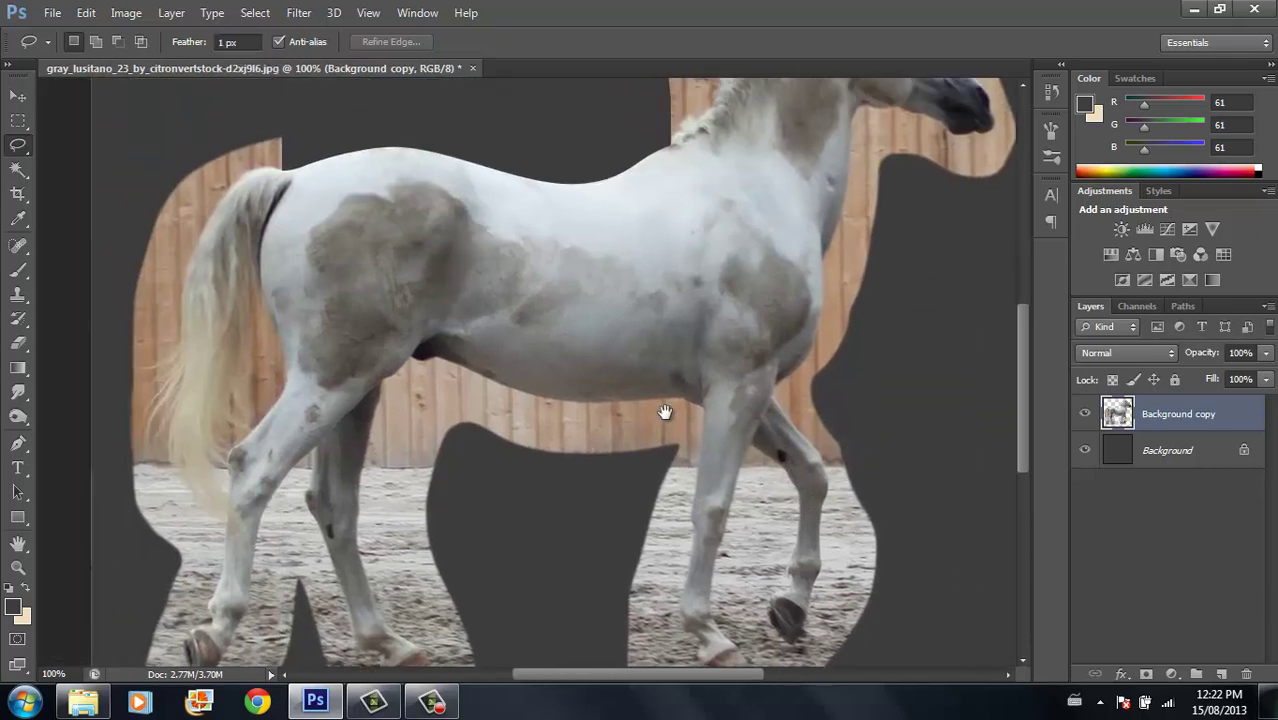
pyautogui.click(18, 567)
pyautogui.click(764, 165)
pyautogui.moveTo(756, 174); pyautogui.dragTo(565, 514)
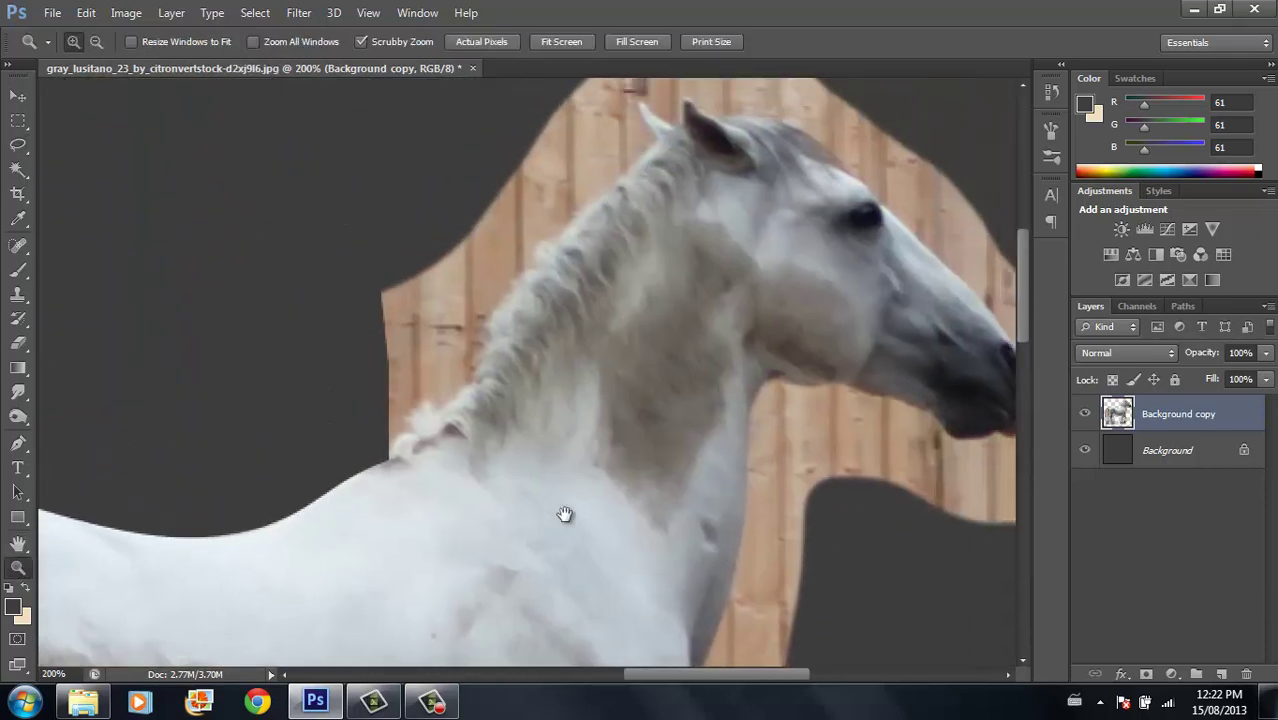
# Lasso along the mane from ear to withers, delete the wall behind it, and deselect.
pyautogui.click(18, 145)
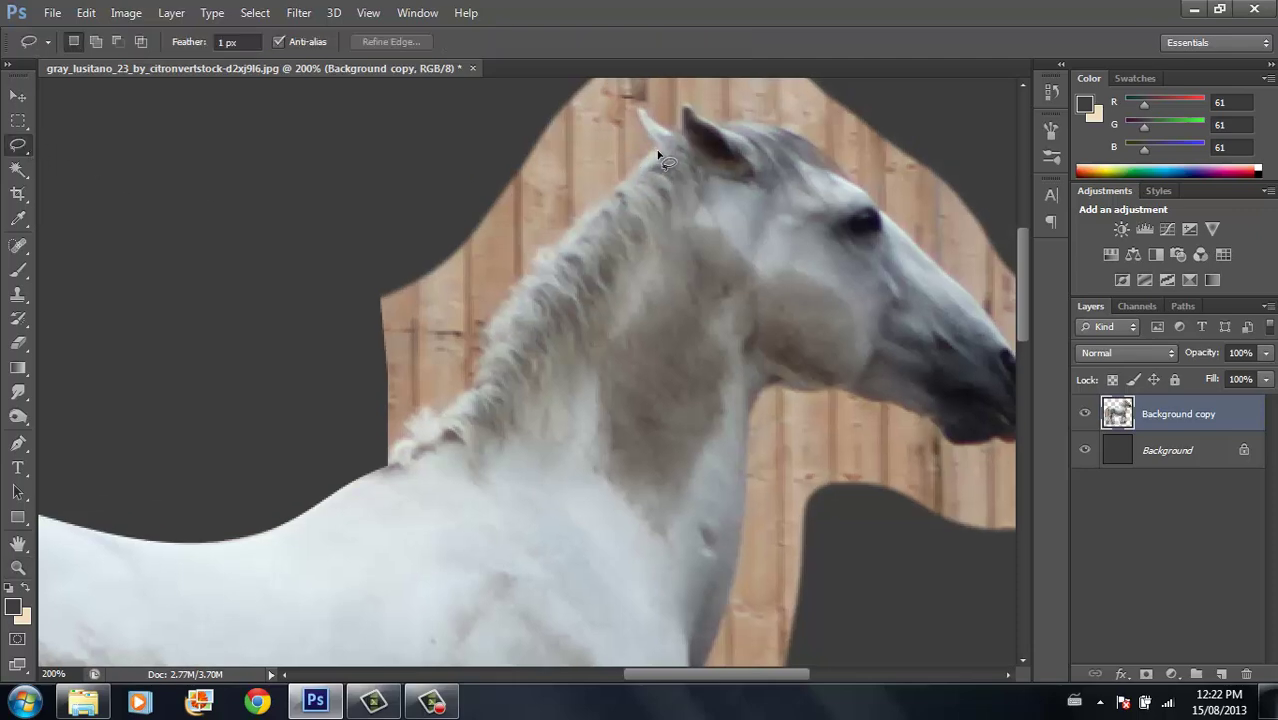
pyautogui.moveTo(658, 155)
pyautogui.mouseDown()
pyautogui.moveTo(625, 205)
pyautogui.moveTo(522, 288)
pyautogui.mouseUp()
pyautogui.moveTo(489, 338)
pyautogui.mouseDown()
pyautogui.moveTo(477, 399)
pyautogui.moveTo(379, 468)
pyautogui.moveTo(303, 365)
pyautogui.moveTo(432, 131)
pyautogui.moveTo(527, 89)
pyautogui.moveTo(660, 148)
pyautogui.mouseUp()
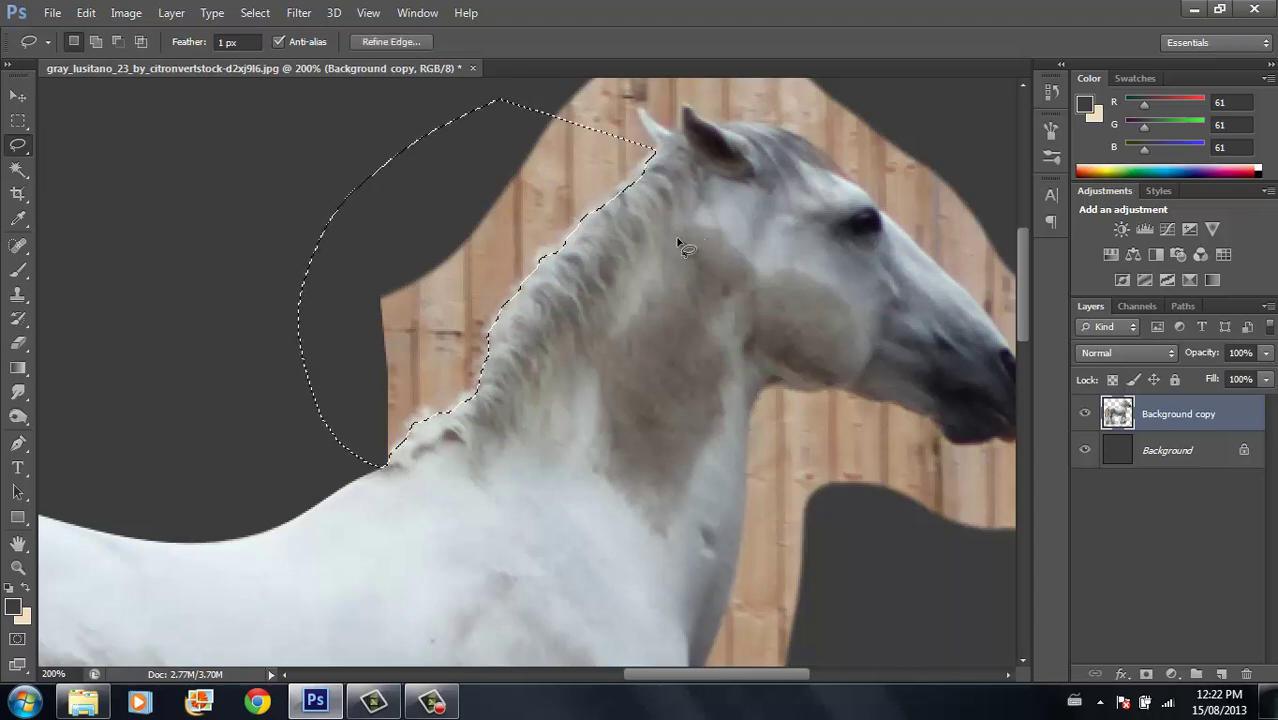
pyautogui.press('Delete')
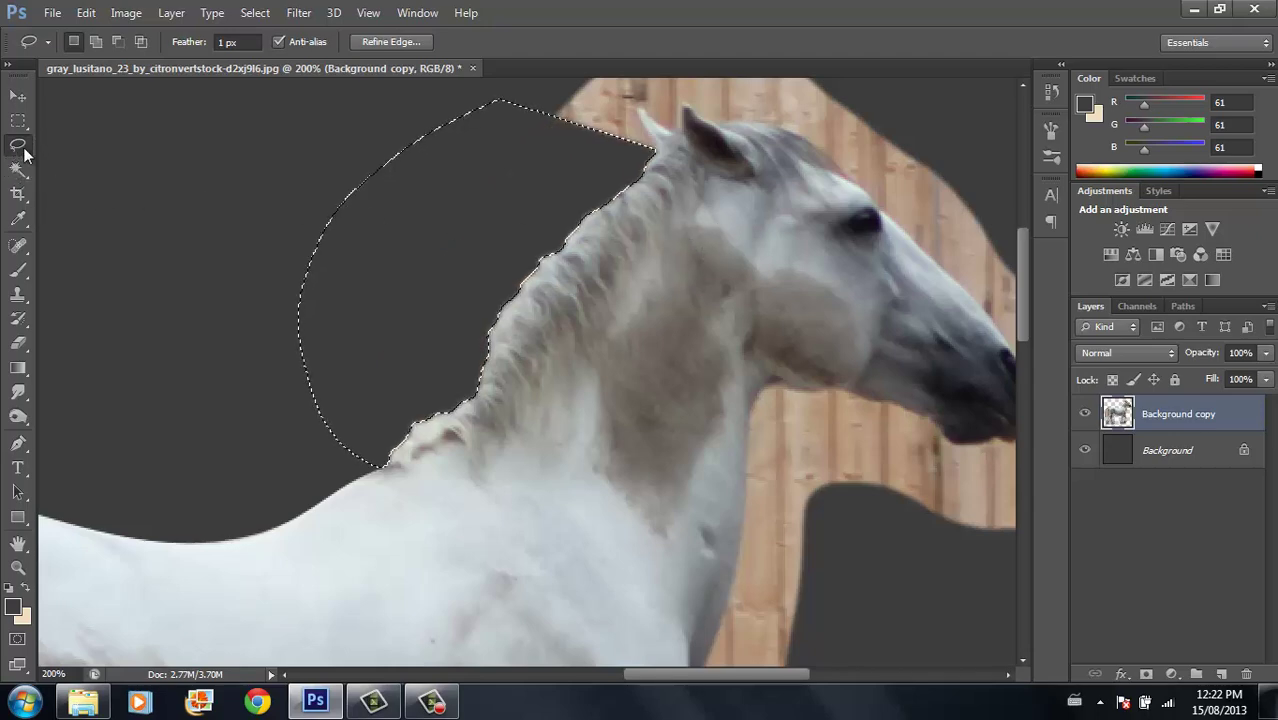
pyautogui.rightClick(310, 163)
pyautogui.click(354, 178)
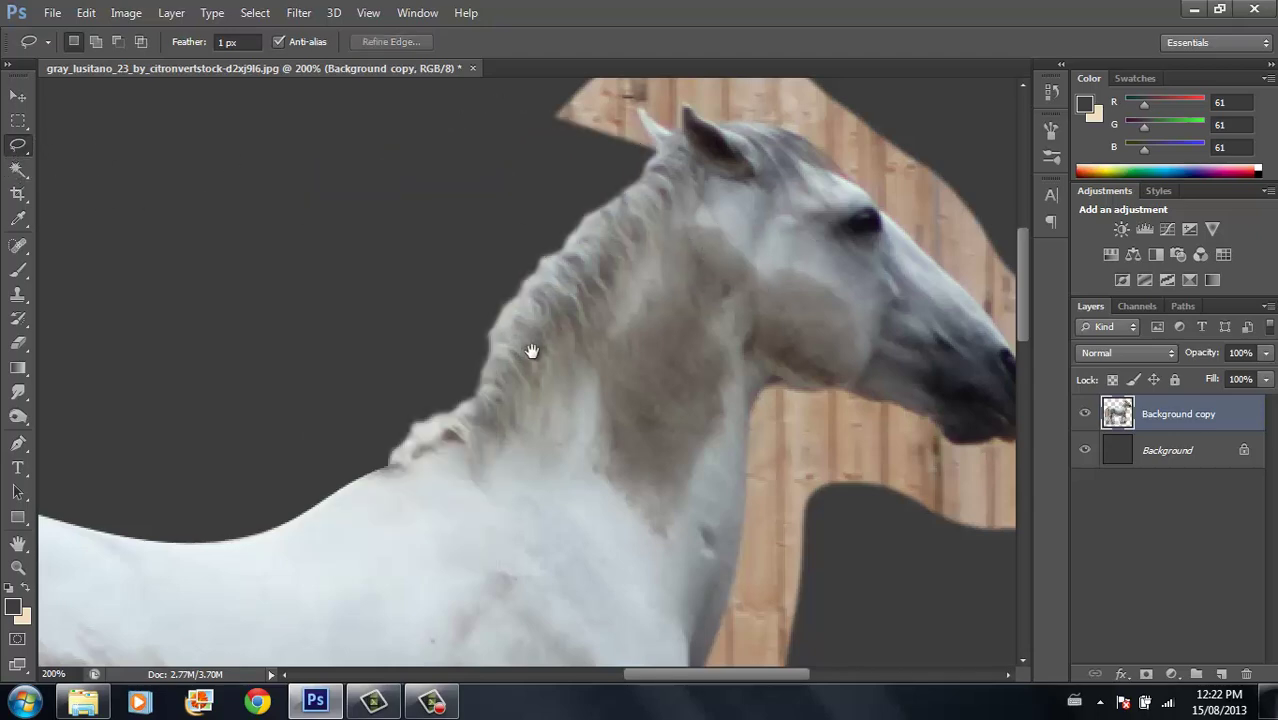
# Lasso and delete the wall along the tail's left edge.
pyautogui.moveTo(341, 412); pyautogui.dragTo(770, 285)
pyautogui.moveTo(337, 357); pyautogui.dragTo(408, 262)
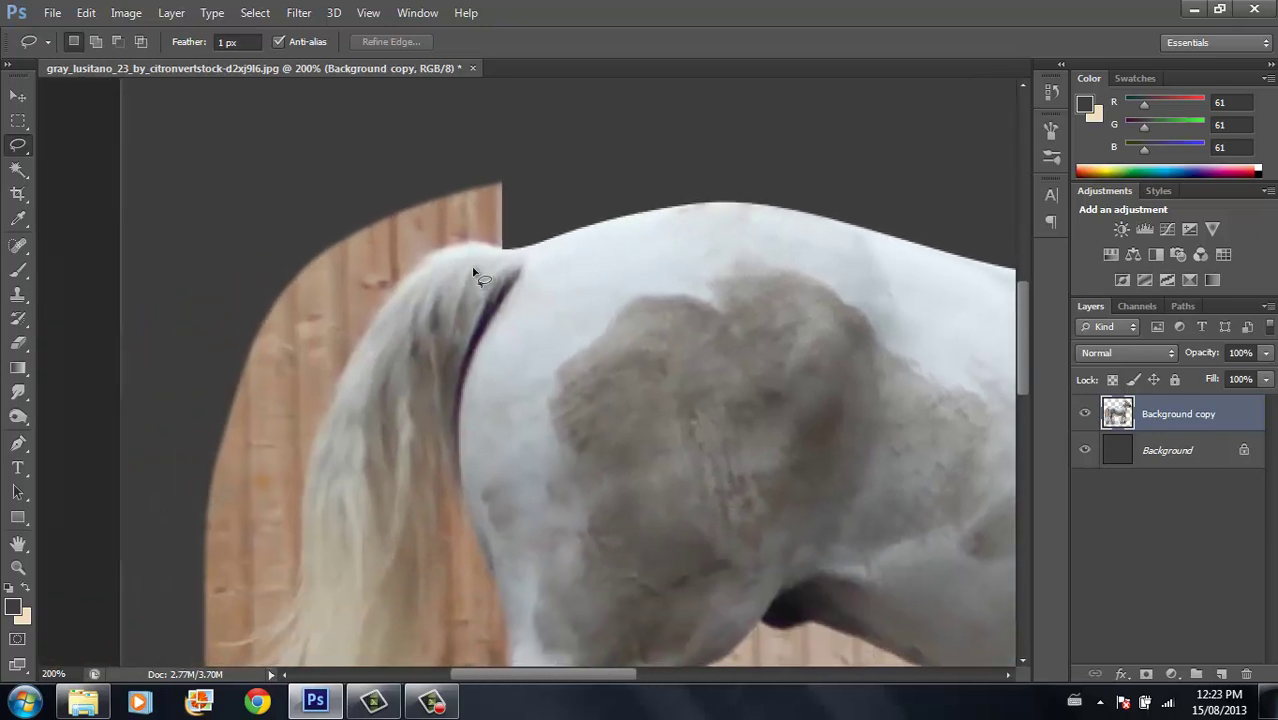
pyautogui.moveTo(506, 248)
pyautogui.mouseDown()
pyautogui.moveTo(470, 256)
pyautogui.moveTo(337, 399)
pyautogui.moveTo(297, 528)
pyautogui.moveTo(551, 134)
pyautogui.moveTo(522, 210)
pyautogui.mouseUp()
pyautogui.moveTo(290, 475)
pyautogui.mouseDown()
pyautogui.moveTo(428, 296)
pyautogui.moveTo(408, 328)
pyautogui.moveTo(451, 371)
pyautogui.mouseUp()
pyautogui.moveTo(407, 287)
pyautogui.mouseDown()
pyautogui.moveTo(423, 397)
pyautogui.moveTo(387, 517)
pyautogui.moveTo(404, 508)
pyautogui.moveTo(395, 573)
pyautogui.moveTo(407, 641)
pyautogui.moveTo(425, 538)
pyautogui.moveTo(415, 634)
pyautogui.moveTo(199, 498)
pyautogui.moveTo(262, 182)
pyautogui.mouseUp()
pyautogui.press('Delete')
pyautogui.scroll(-3, 547, 271)
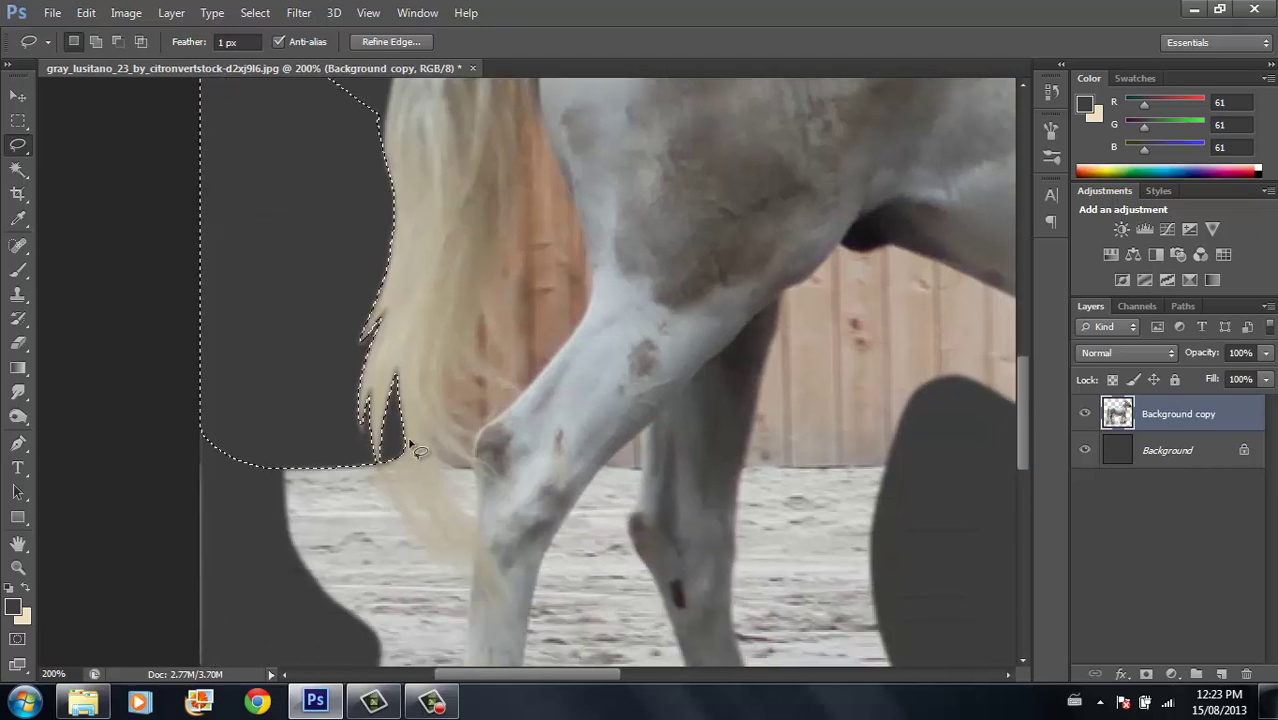
pyautogui.hotkey('ctrl', 'd')
# Lasso and delete the background around the tail tip and between the tail and hind leg.
pyautogui.moveTo(368, 453)
pyautogui.mouseDown()
pyautogui.moveTo(422, 542)
pyautogui.moveTo(458, 524)
pyautogui.moveTo(383, 460)
pyautogui.moveTo(250, 514)
pyautogui.mouseUp()
pyautogui.press('Delete')
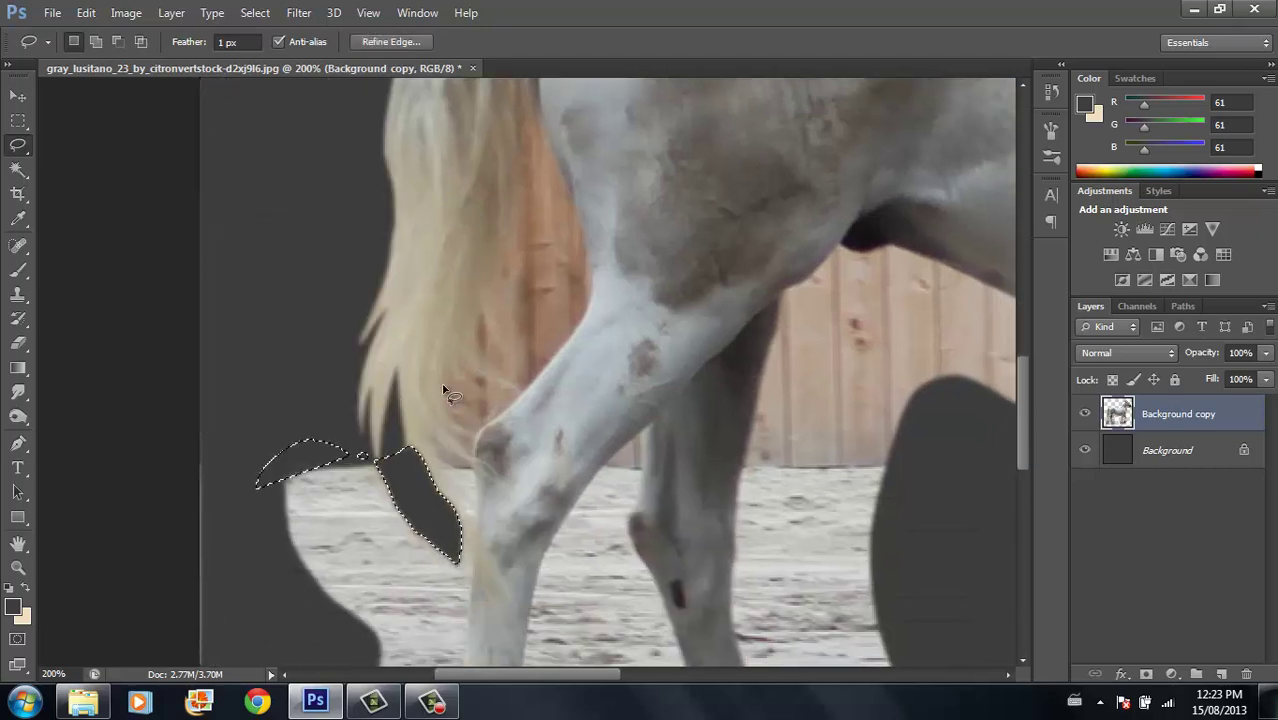
pyautogui.hotkey('ctrl', 'd')
pyautogui.moveTo(393, 443)
pyautogui.mouseDown()
pyautogui.moveTo(444, 400)
pyautogui.moveTo(518, 202)
pyautogui.mouseUp()
pyautogui.moveTo(548, 290); pyautogui.dragTo(428, 514)
pyautogui.press('Delete')
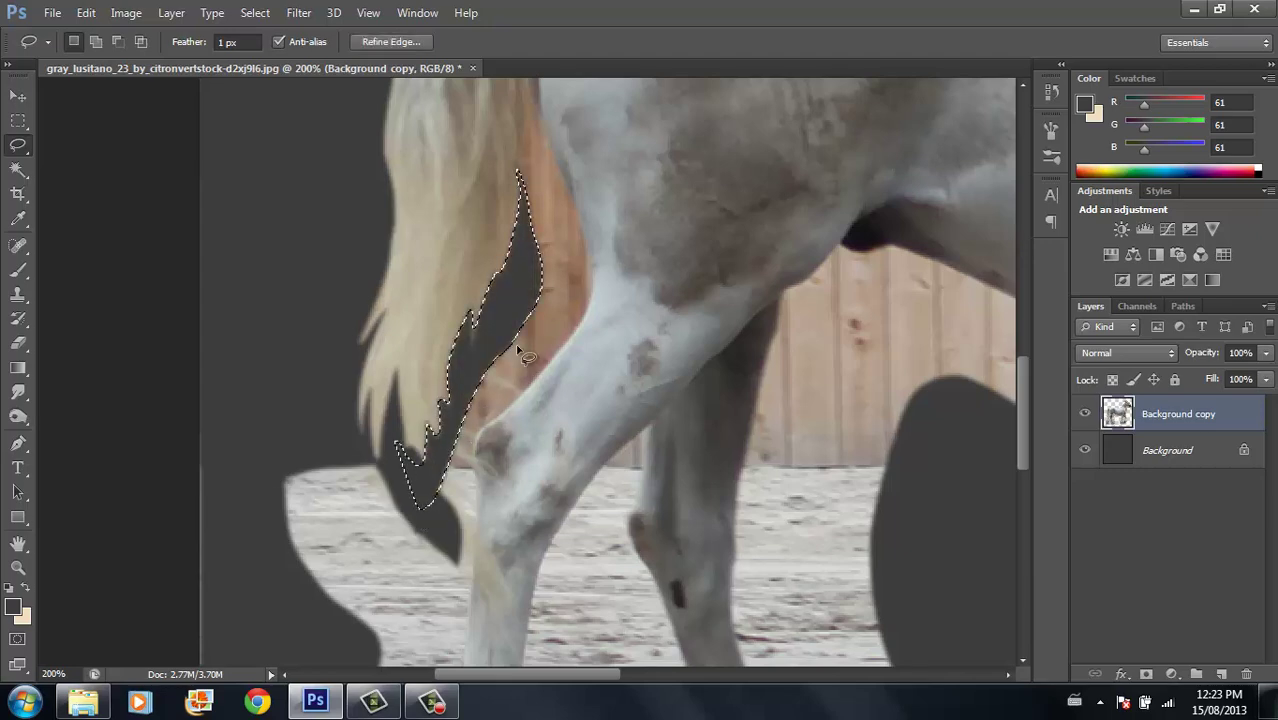
pyautogui.hotkey('ctrl', 'd')
pyautogui.moveTo(890, 294)
pyautogui.mouseDown()
pyautogui.moveTo(673, 331)
pyautogui.moveTo(465, 194)
pyautogui.moveTo(520, 302)
pyautogui.moveTo(545, 285)
pyautogui.mouseUp()
pyautogui.moveTo(440, 150); pyautogui.dragTo(540, 372)
pyautogui.moveTo(465, 225); pyautogui.dragTo(530, 305)
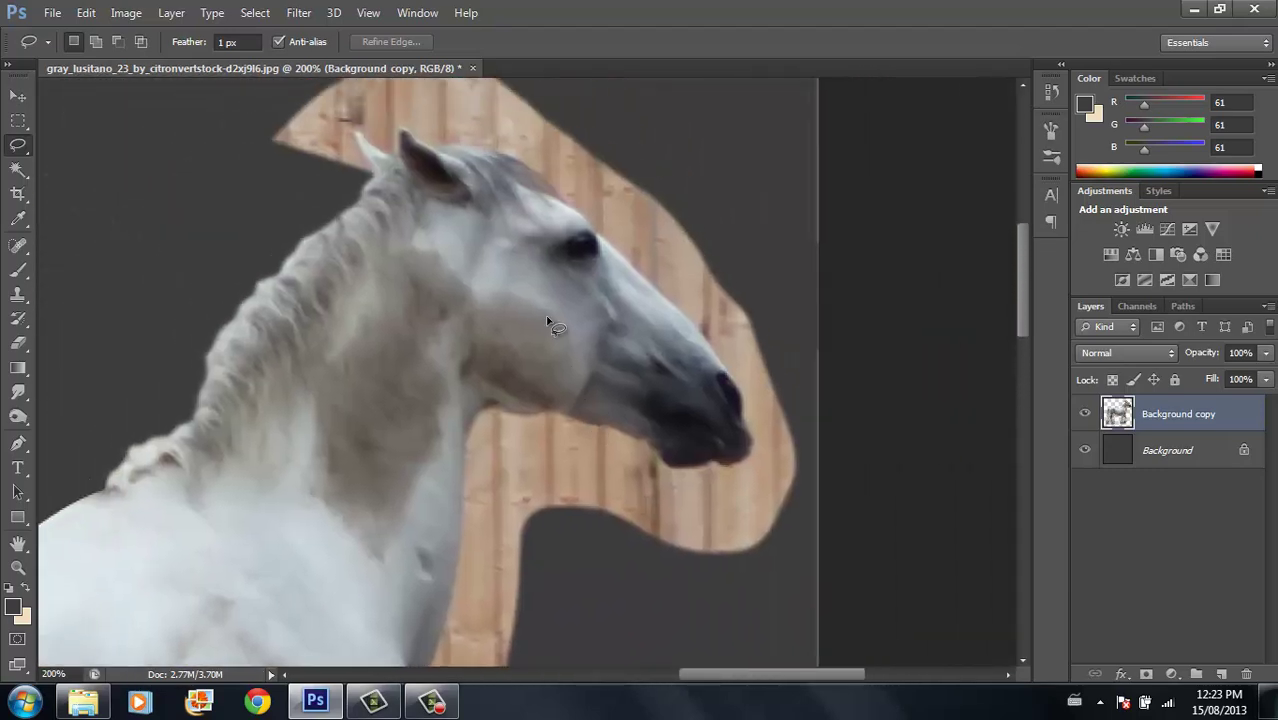
# With the Pen tool, place anchors from forehead to chin, curving them around the nose and muzzle.
pyautogui.click(18, 443)
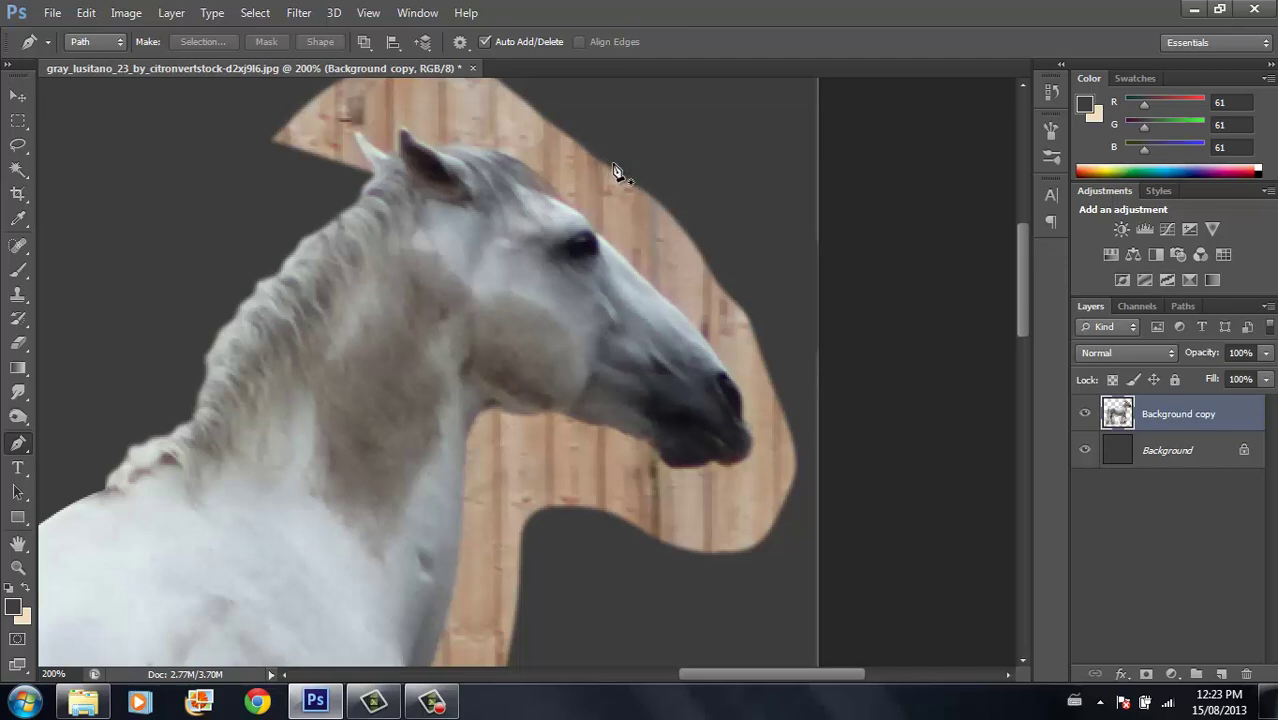
pyautogui.click(544, 194)
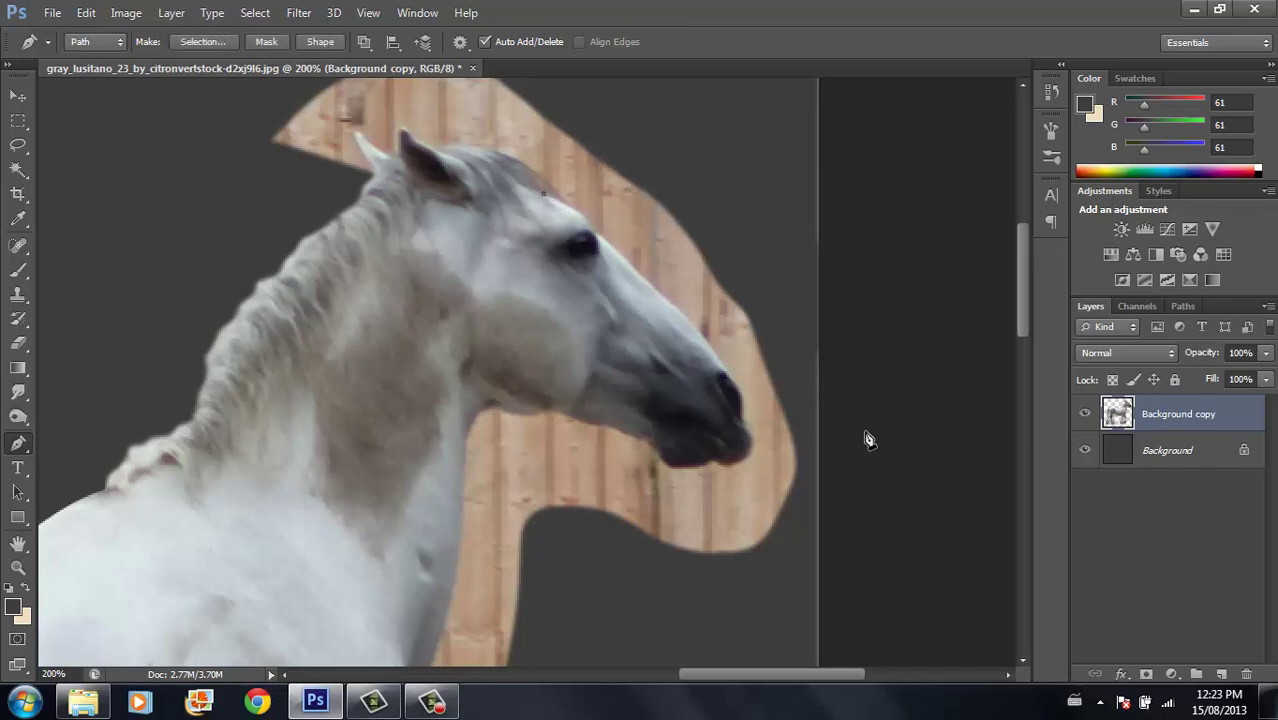
pyautogui.click(714, 461)
pyautogui.moveTo(720, 328); pyautogui.dragTo(662, 291)
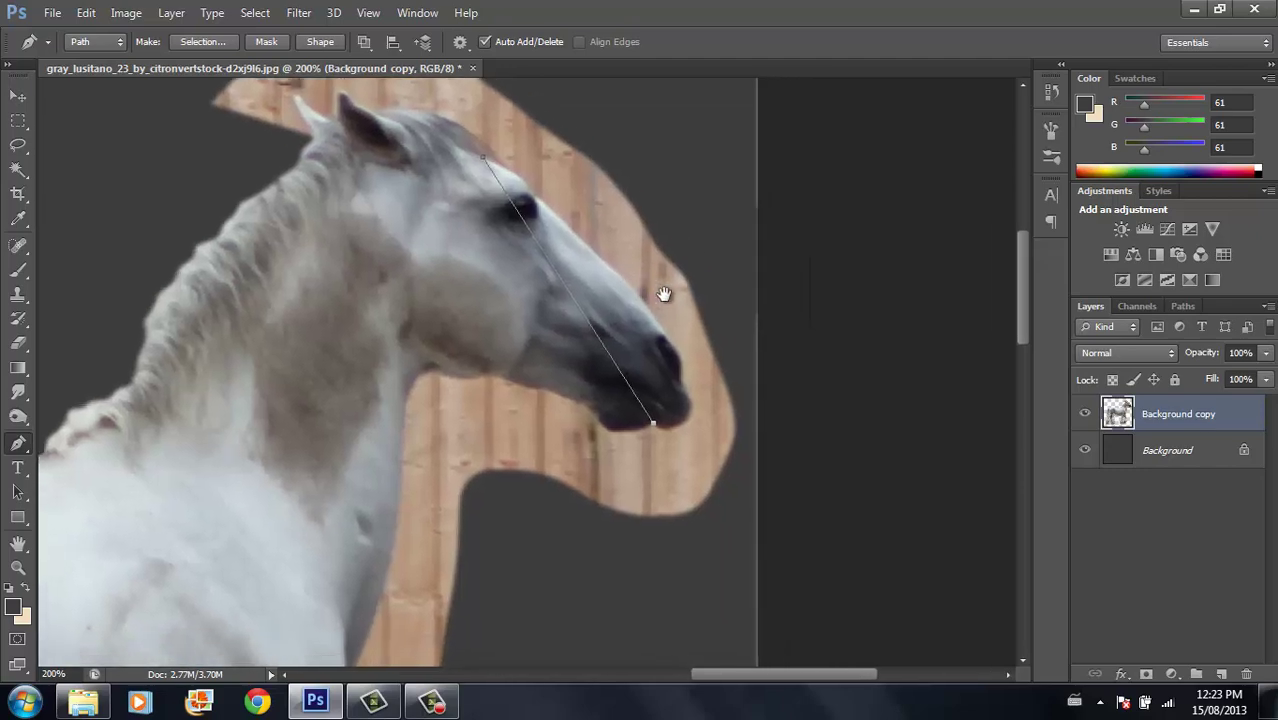
pyautogui.click(608, 351)
pyautogui.moveTo(608, 351); pyautogui.dragTo(674, 350)
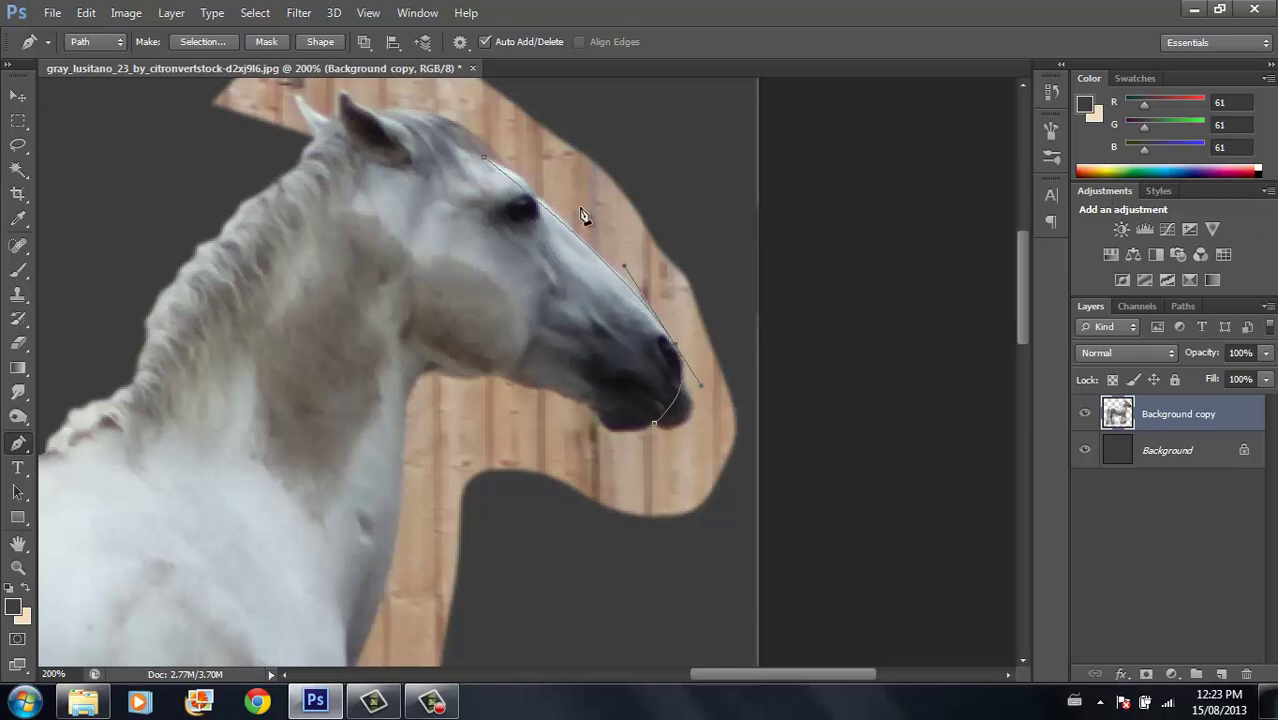
pyautogui.click(519, 180)
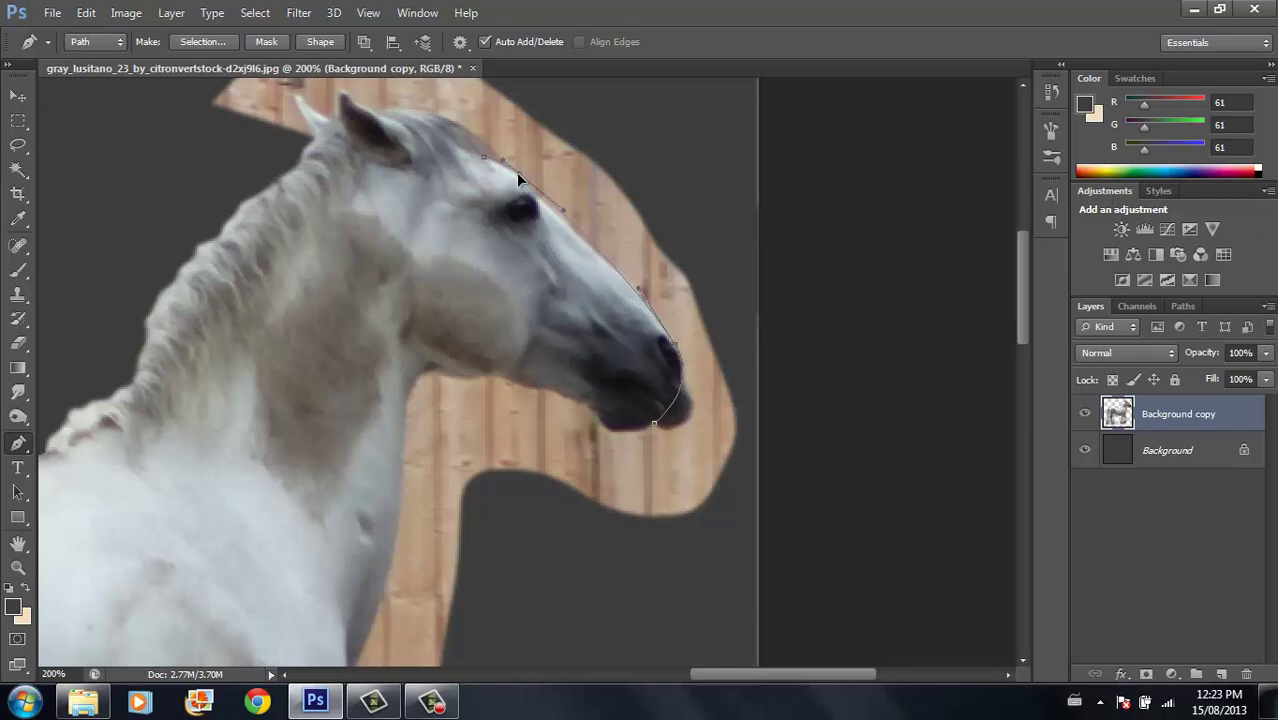
pyautogui.click(569, 229)
pyautogui.moveTo(603, 381); pyautogui.dragTo(565, 251)
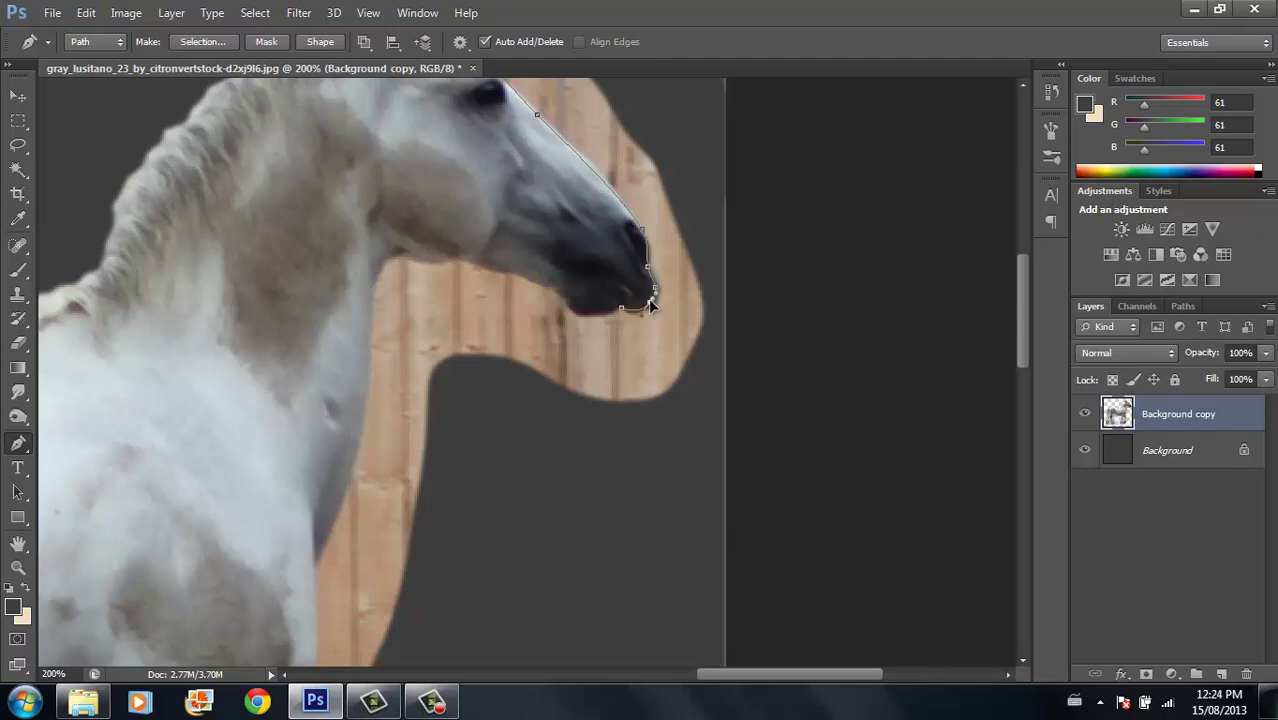
# Zoom in on the muzzle and add a curved anchor under the jaw, adjusting the jaw segments.
pyautogui.click(18, 567)
pyautogui.click(563, 250)
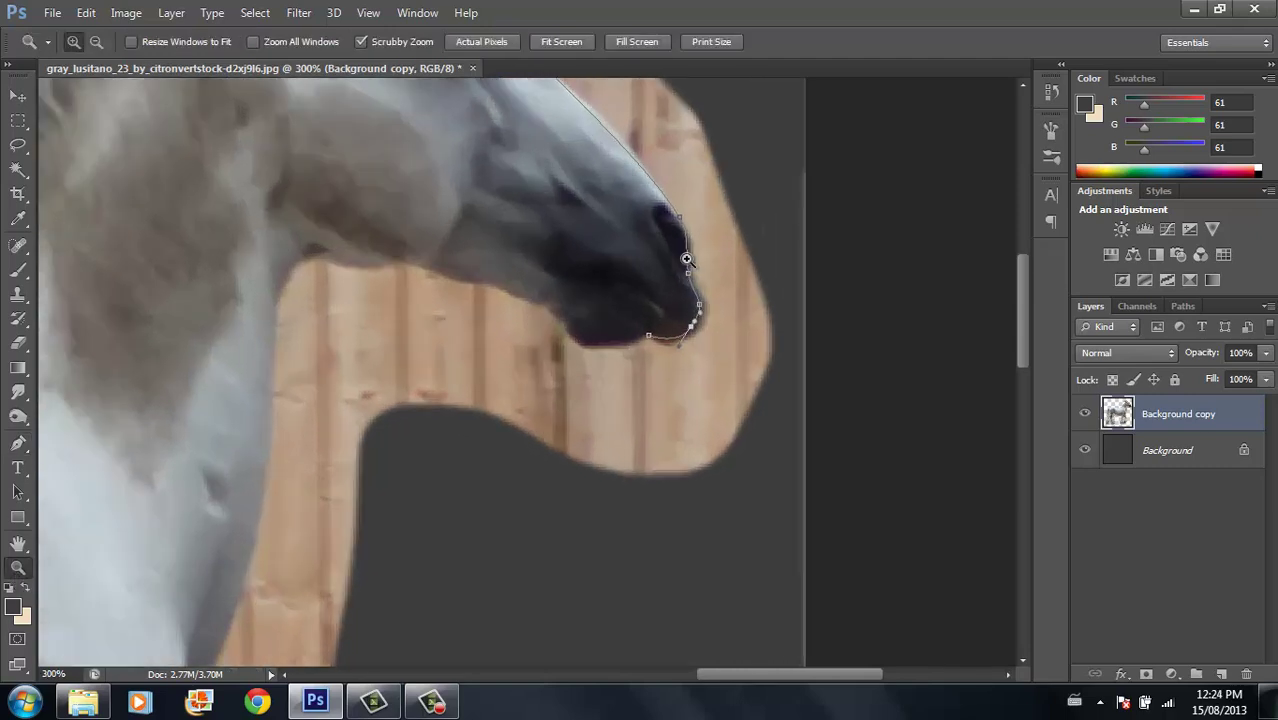
pyautogui.click(18, 443)
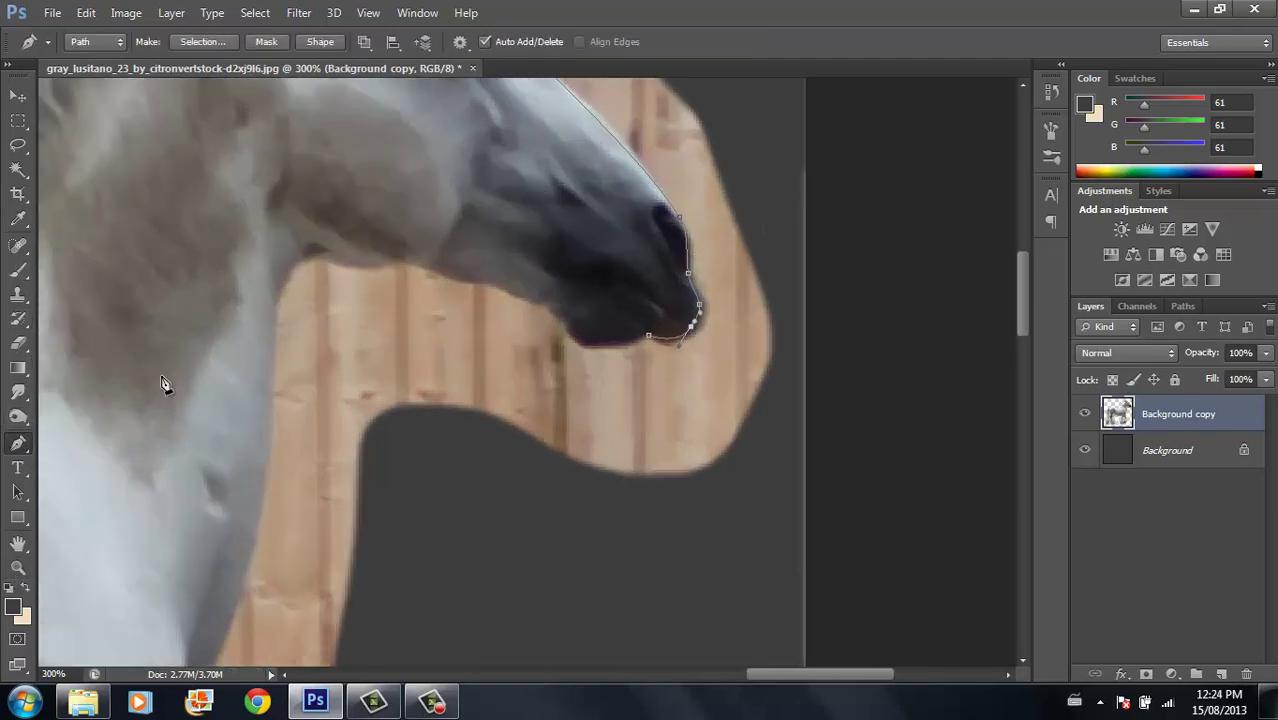
pyautogui.moveTo(621, 371); pyautogui.dragTo(668, 465)
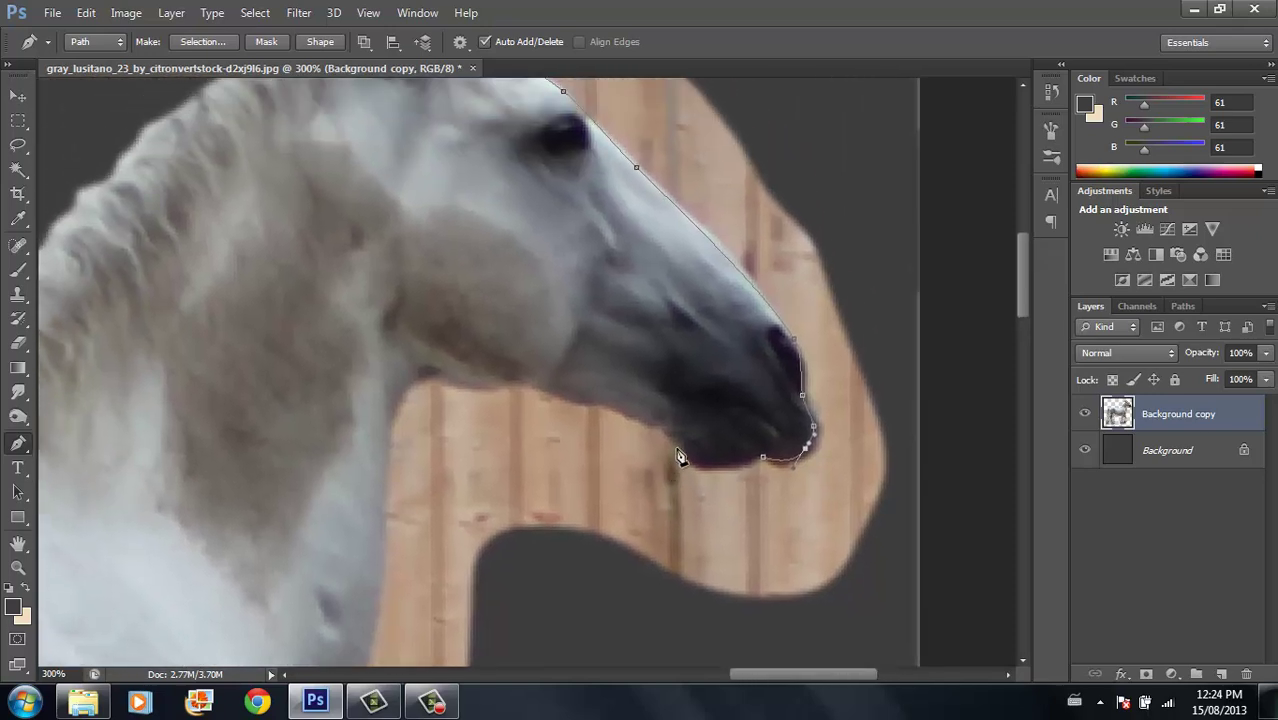
pyautogui.click(426, 372)
pyautogui.moveTo(537, 400); pyautogui.dragTo(700, 470)
pyautogui.keyDown('ctrl'); pyautogui.click(669, 441); pyautogui.keyUp('ctrl')
pyautogui.keyDown('ctrl'); pyautogui.click(466, 389); pyautogui.keyUp('ctrl')
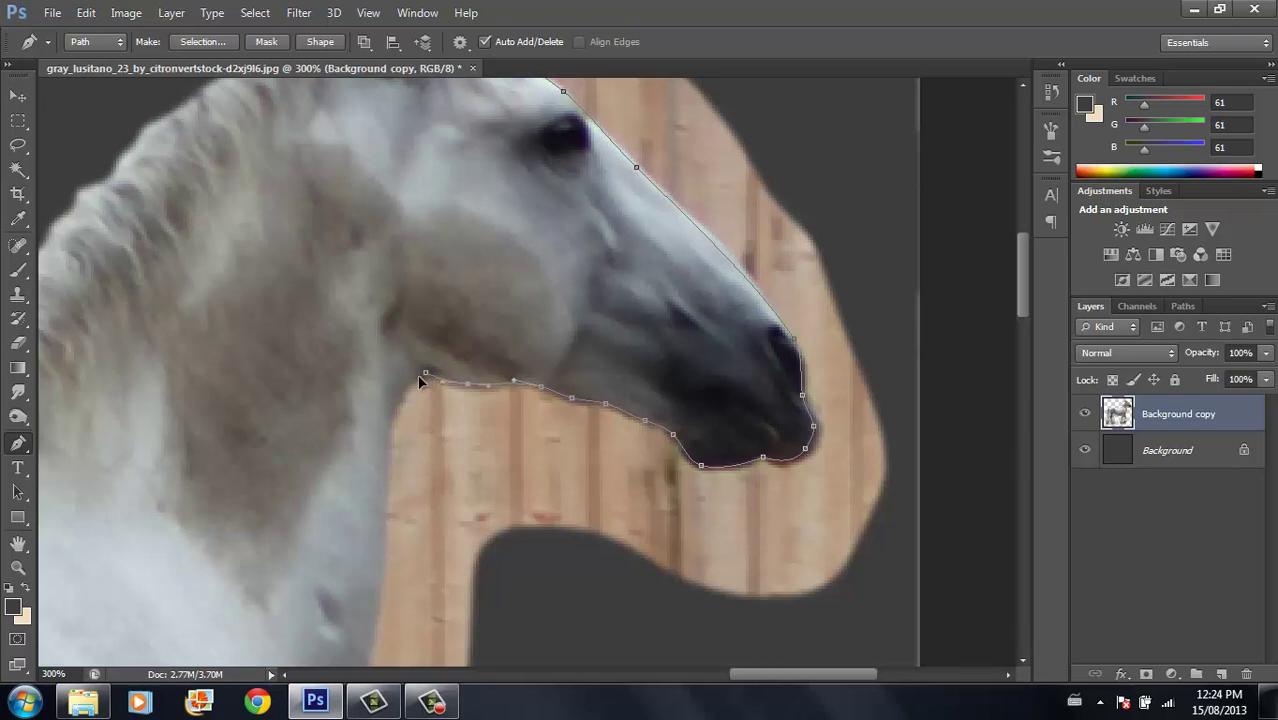
pyautogui.keyDown('ctrl'); pyautogui.click(424, 404); pyautogui.keyUp('ctrl')
# Continue the path down the throat and neck, then around the surrounding wood background.
pyautogui.scroll(-5, 400, 446)
pyautogui.click(372, 553)
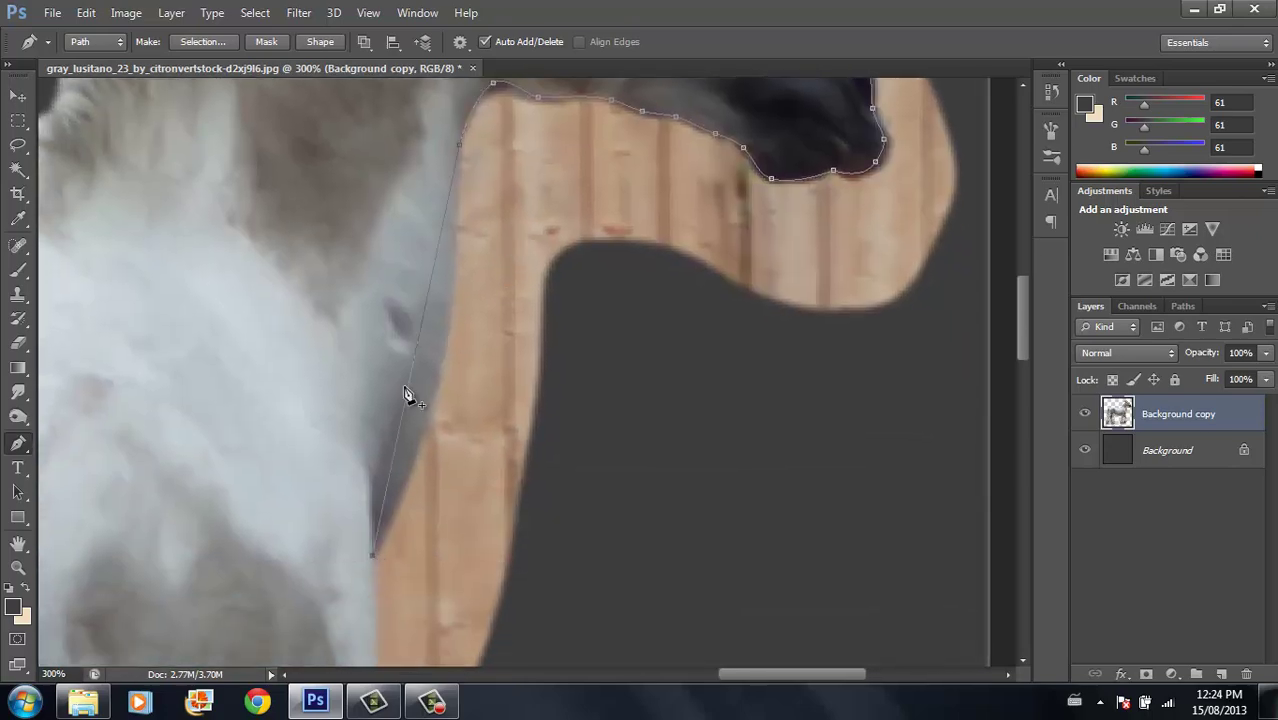
pyautogui.moveTo(407, 393); pyautogui.dragTo(434, 379)
pyautogui.scroll(2, 485, 359)
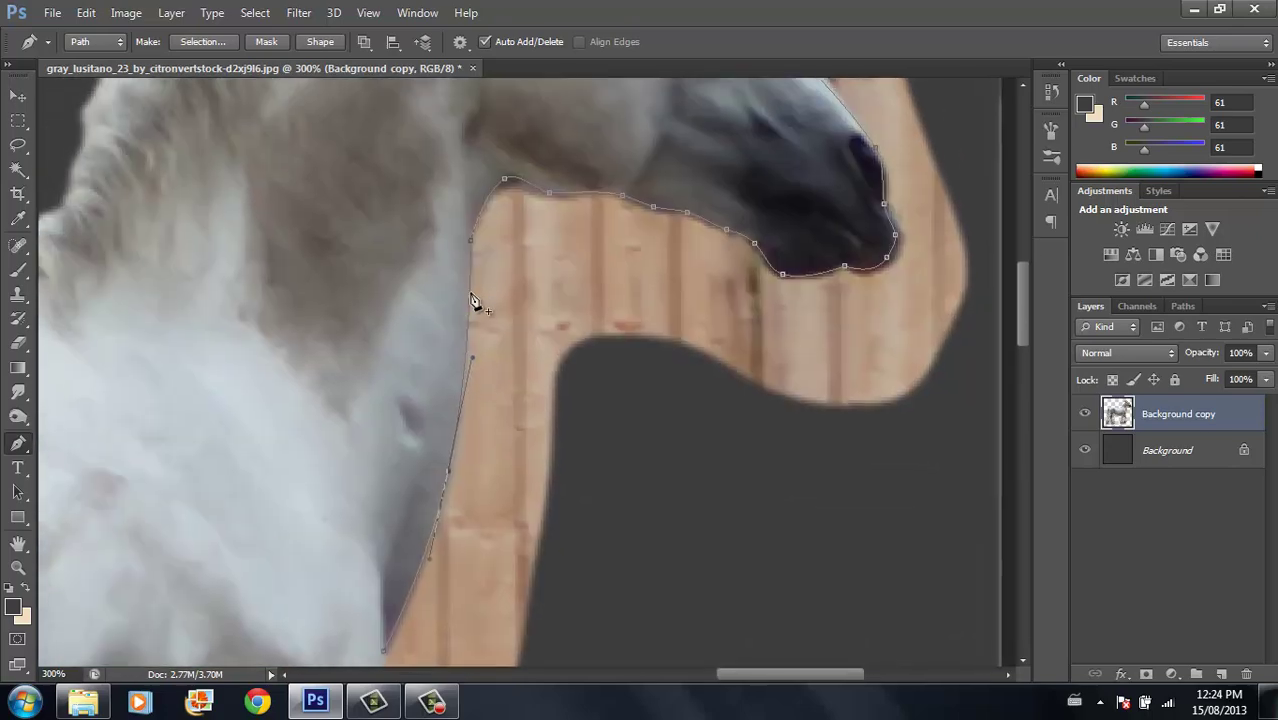
pyautogui.click(670, 612)
pyautogui.moveTo(762, 570); pyautogui.dragTo(590, 488)
pyautogui.click(727, 413)
pyautogui.click(742, 167)
pyautogui.scroll(6, 776, 525)
pyautogui.click(824, 246)
# Close the pen path around the head, convert it to a selection, and delete the wood background.
pyautogui.click(410, 108)
pyautogui.rightClick(497, 210)
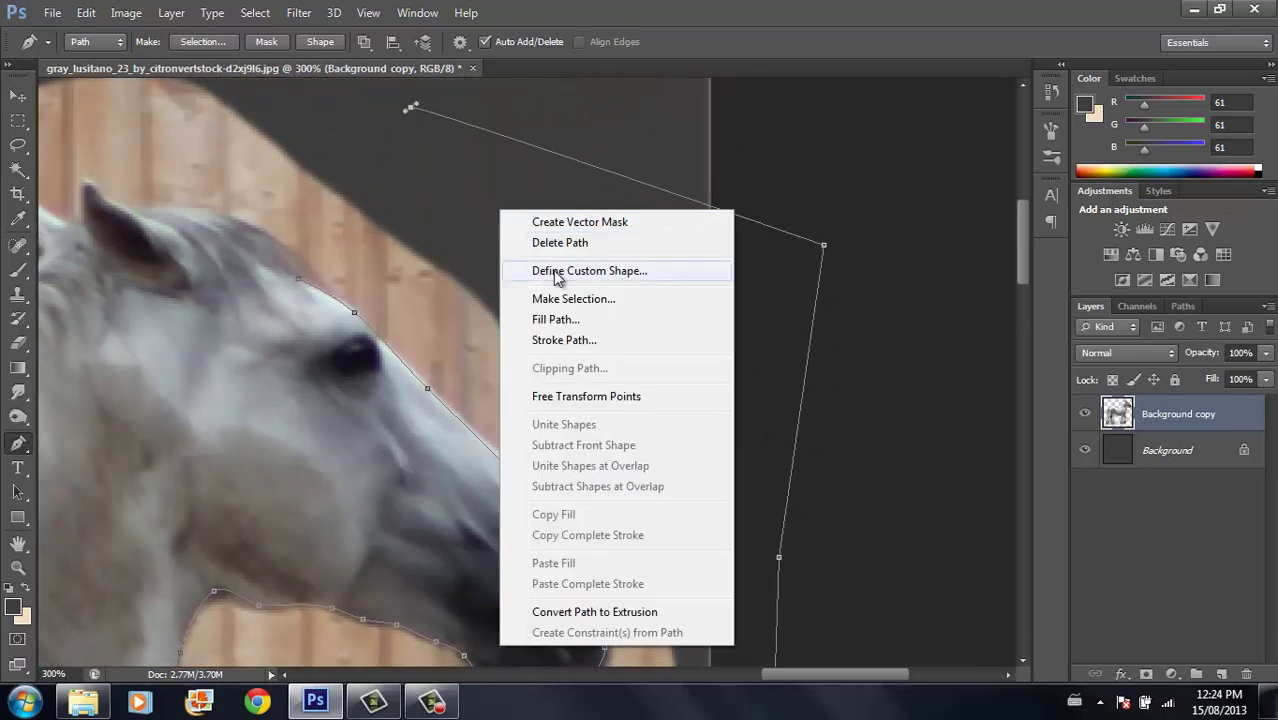
pyautogui.click(560, 300)
pyautogui.press('Return')
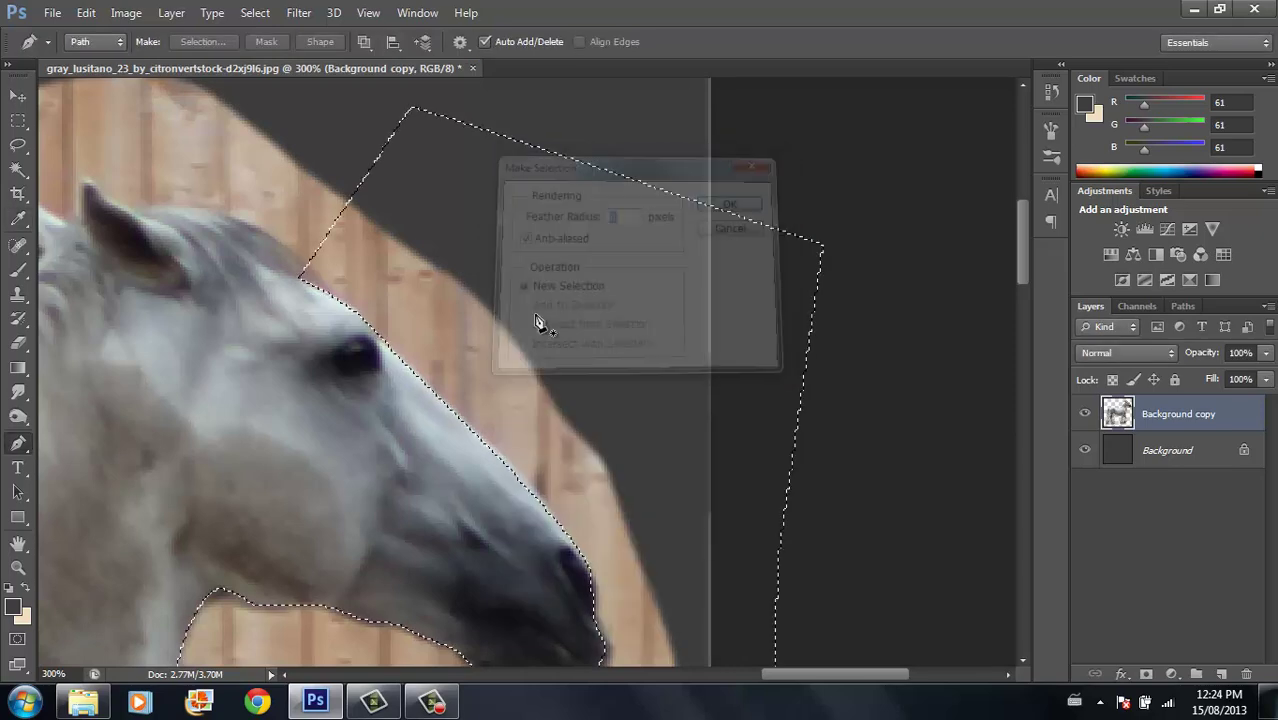
pyautogui.press('Delete')
# Deselect, then review the cutout at Actual Pixels and Fit Screen.
pyautogui.click(18, 145)
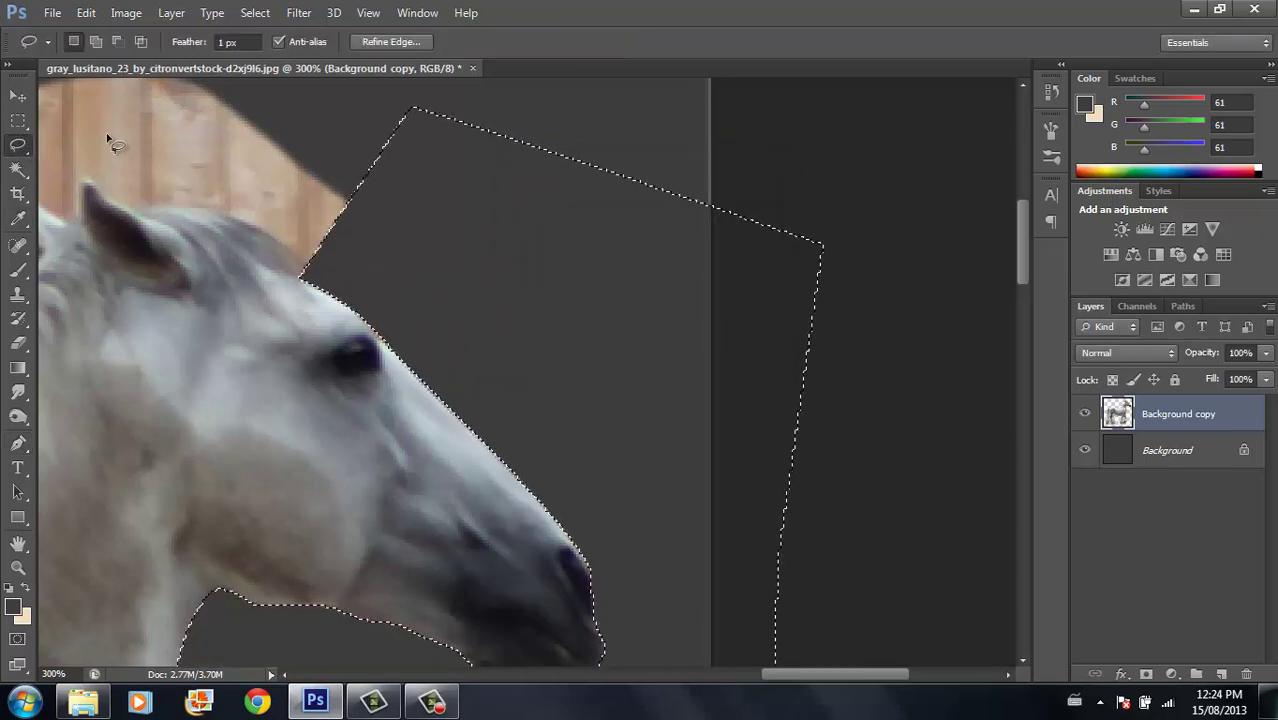
pyautogui.rightClick(205, 145)
pyautogui.click(228, 157)
pyautogui.scroll(-4, 400, 300)
pyautogui.hscroll(-4, 400, 300)
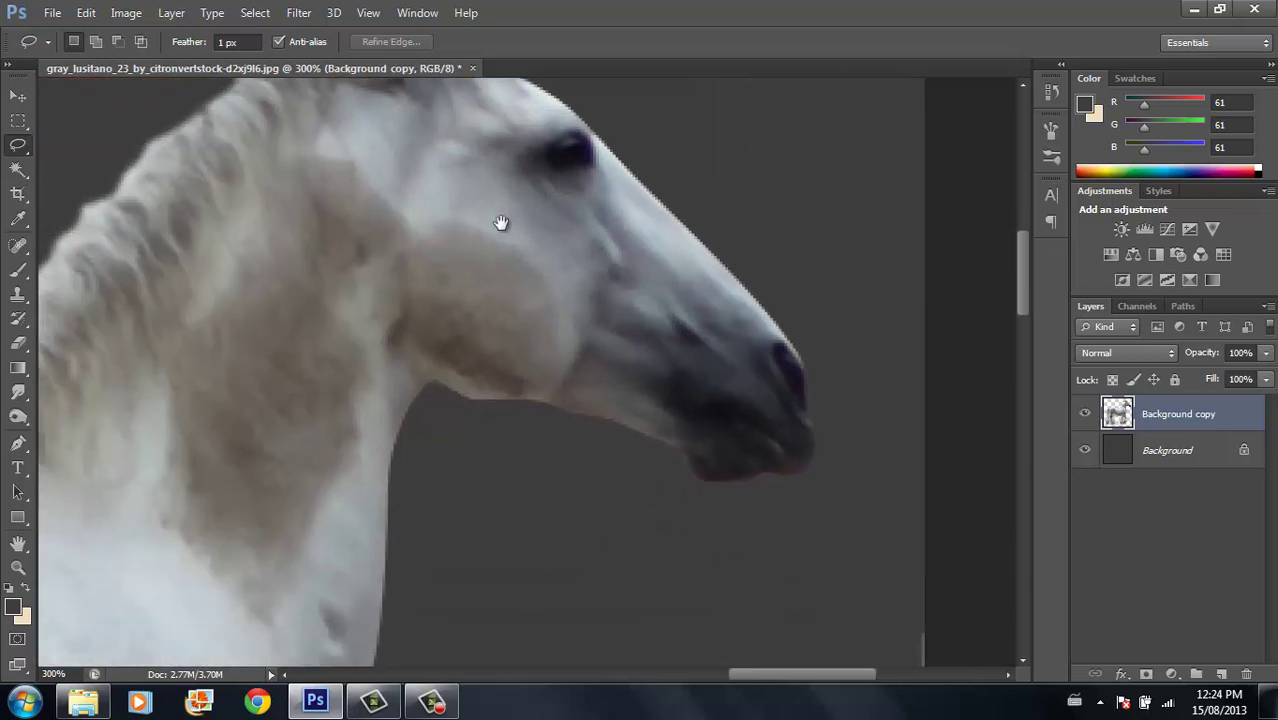
pyautogui.press('z')
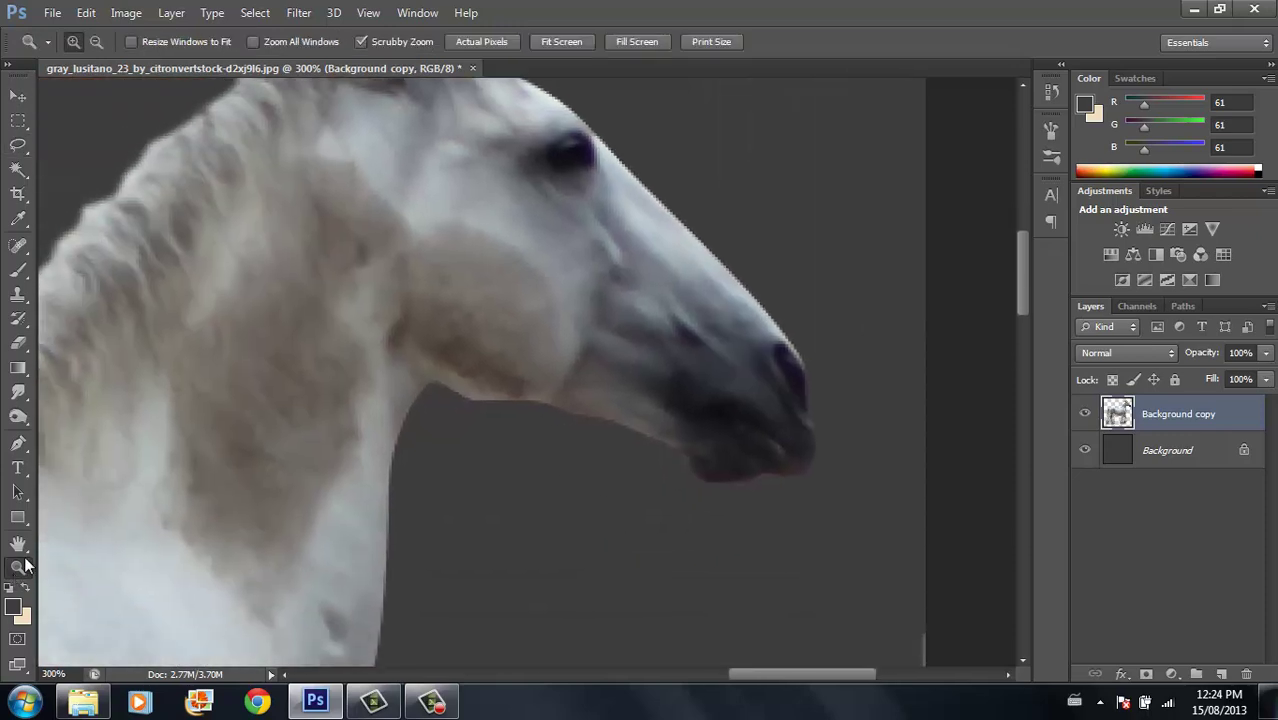
pyautogui.click(481, 42)
pyautogui.moveTo(214, 414); pyautogui.dragTo(566, 277)
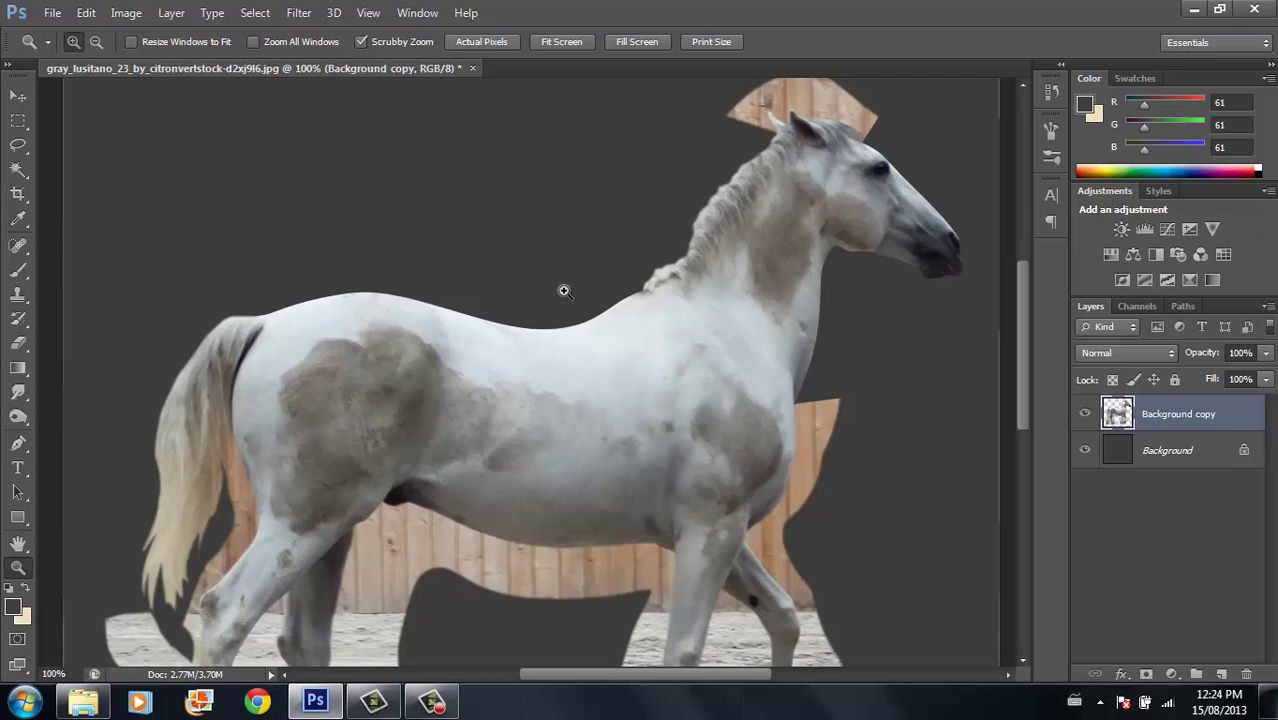
pyautogui.click(562, 42)
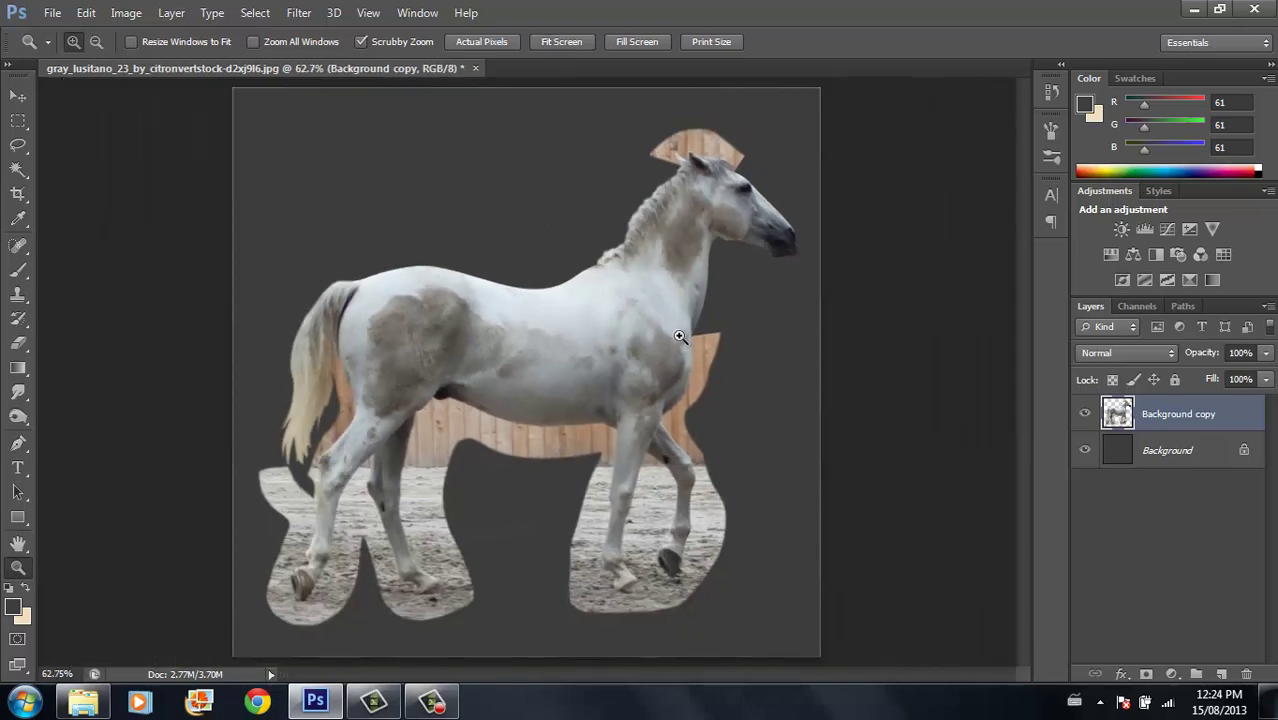